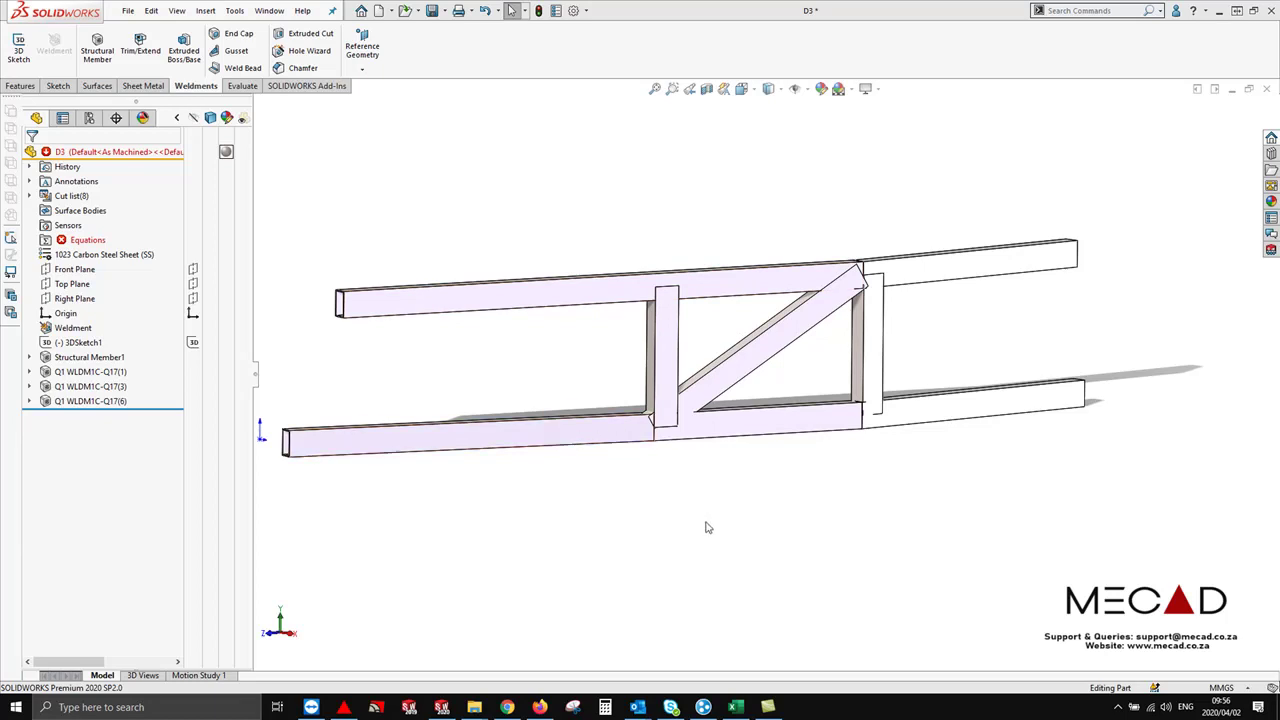
# Start Trim/Extend with the left vertical, diagonal and right vertical as the bodies to trim
pyautogui.click(154, 57)
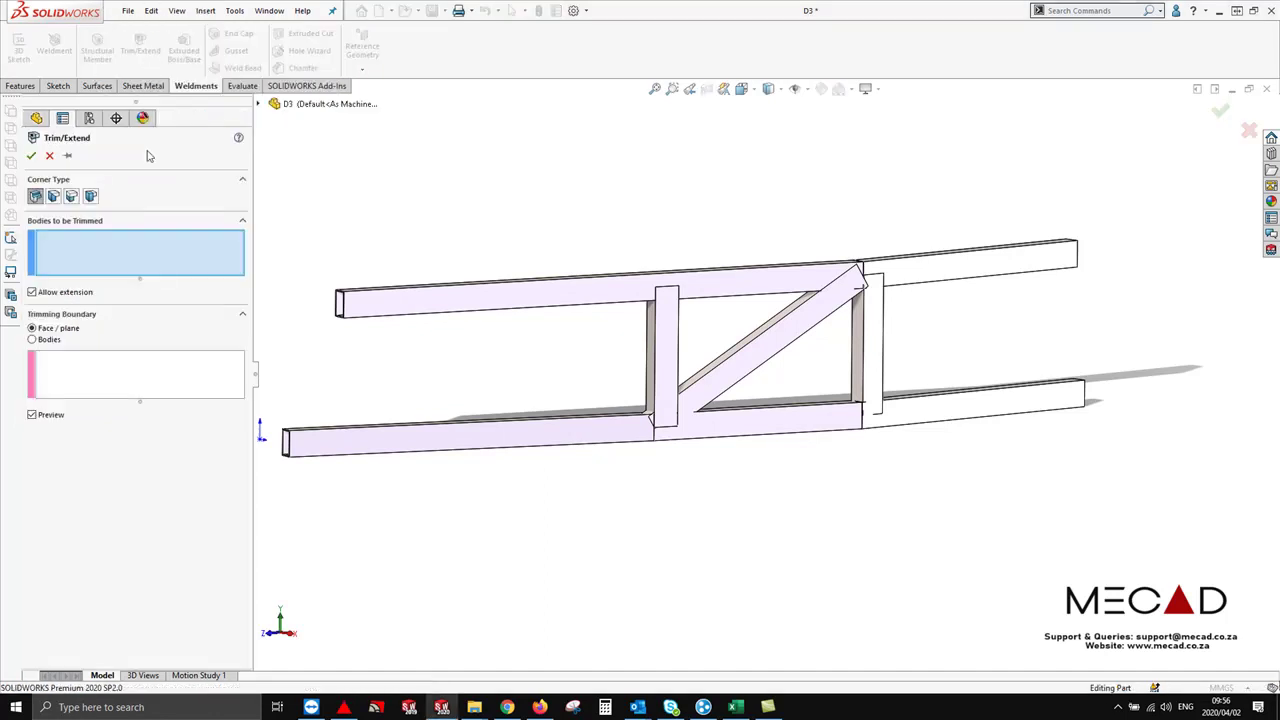
pyautogui.click(140, 262)
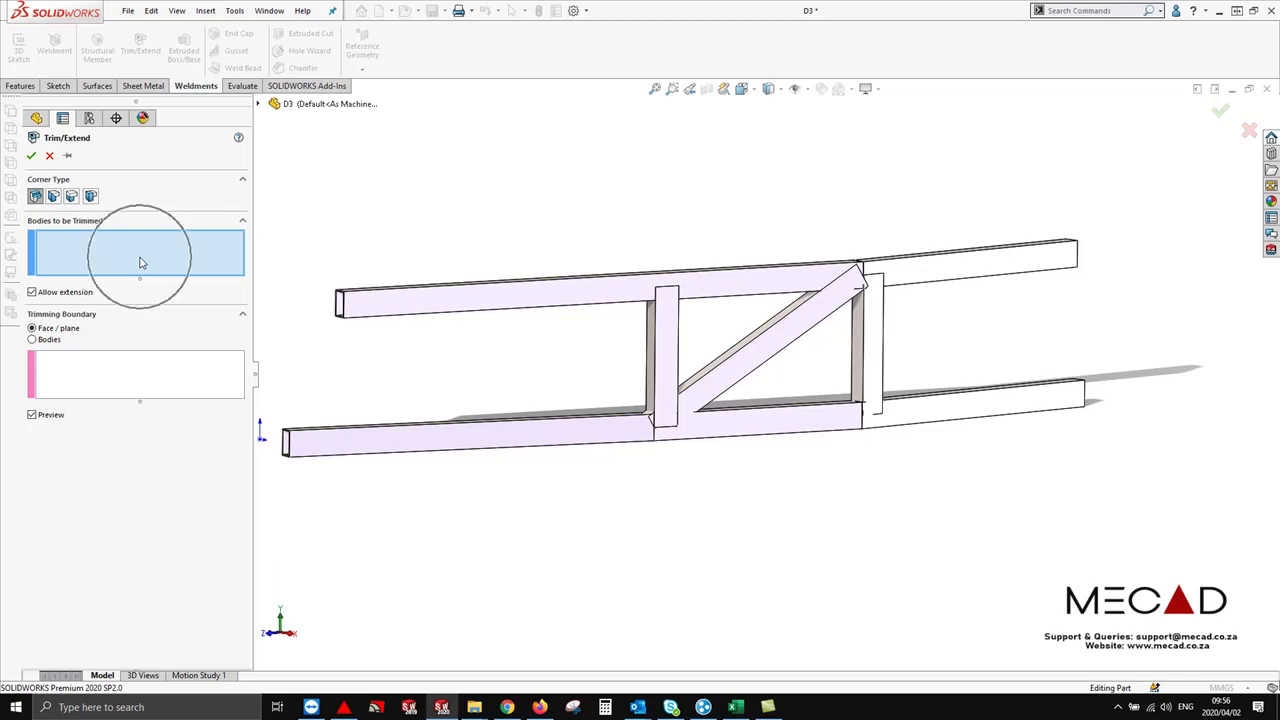
pyautogui.click(58, 340)
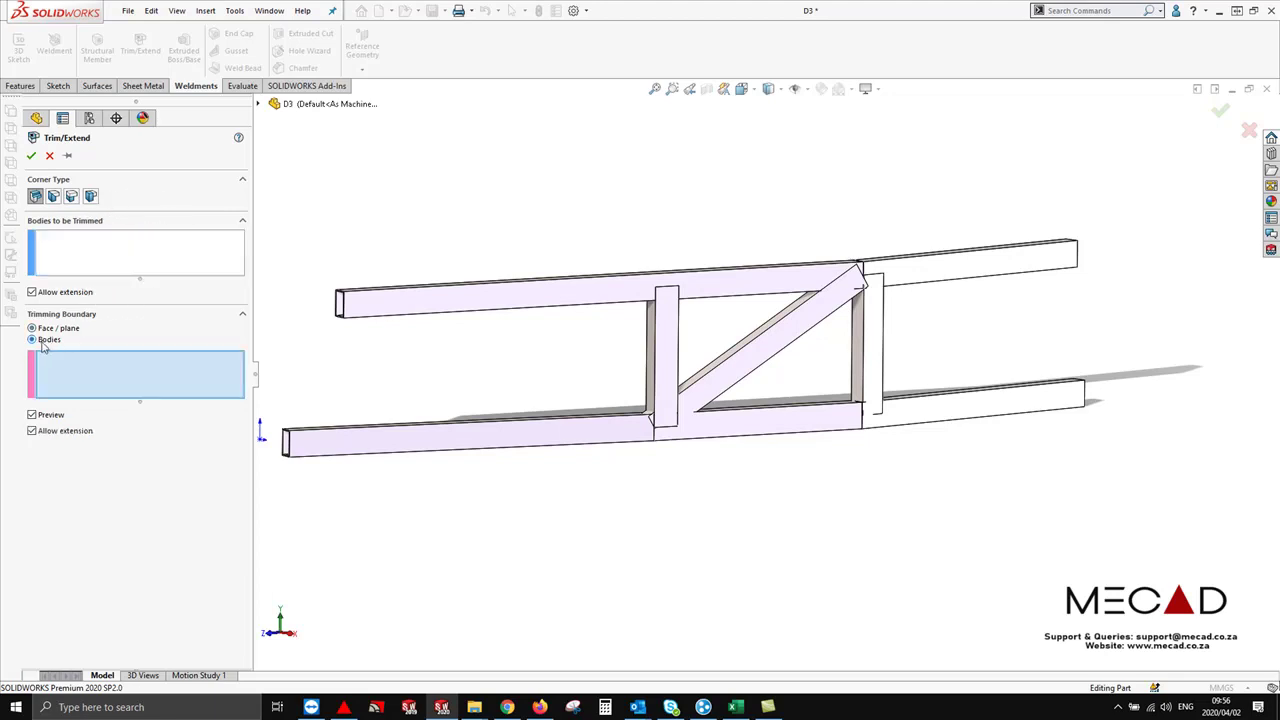
pyautogui.click(87, 263)
pyautogui.click(522, 303)
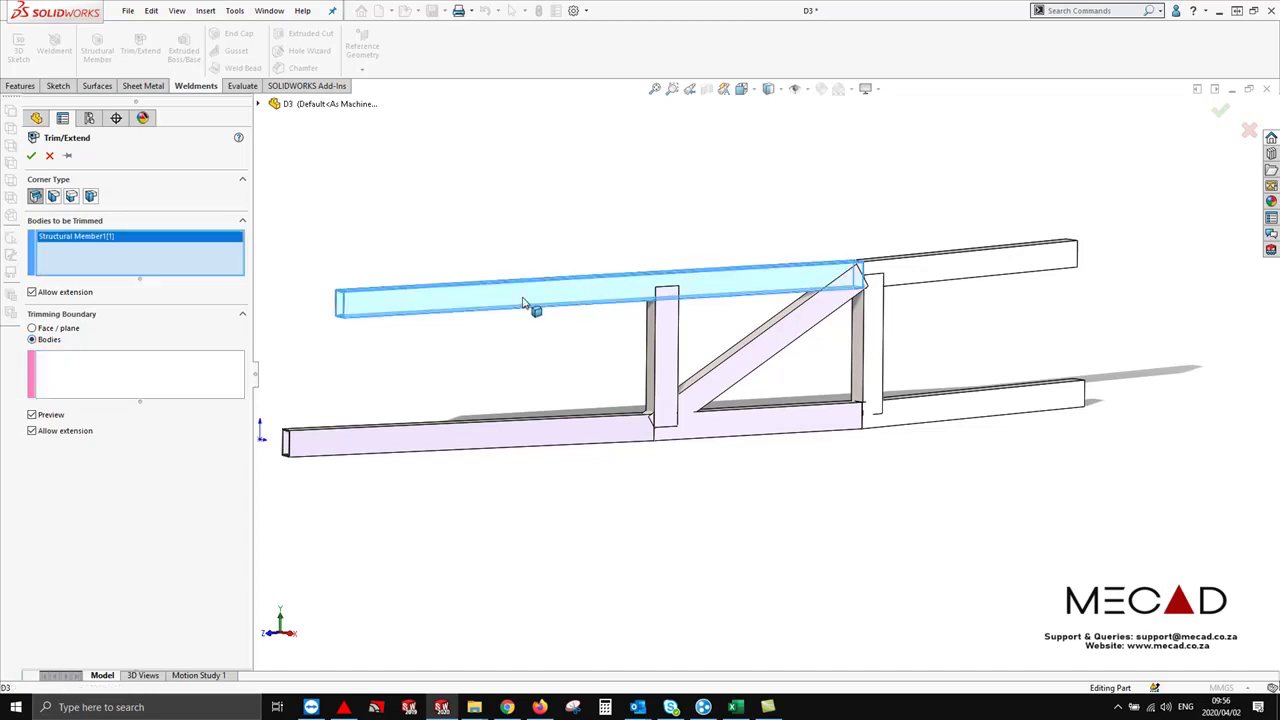
pyautogui.click(167, 245)
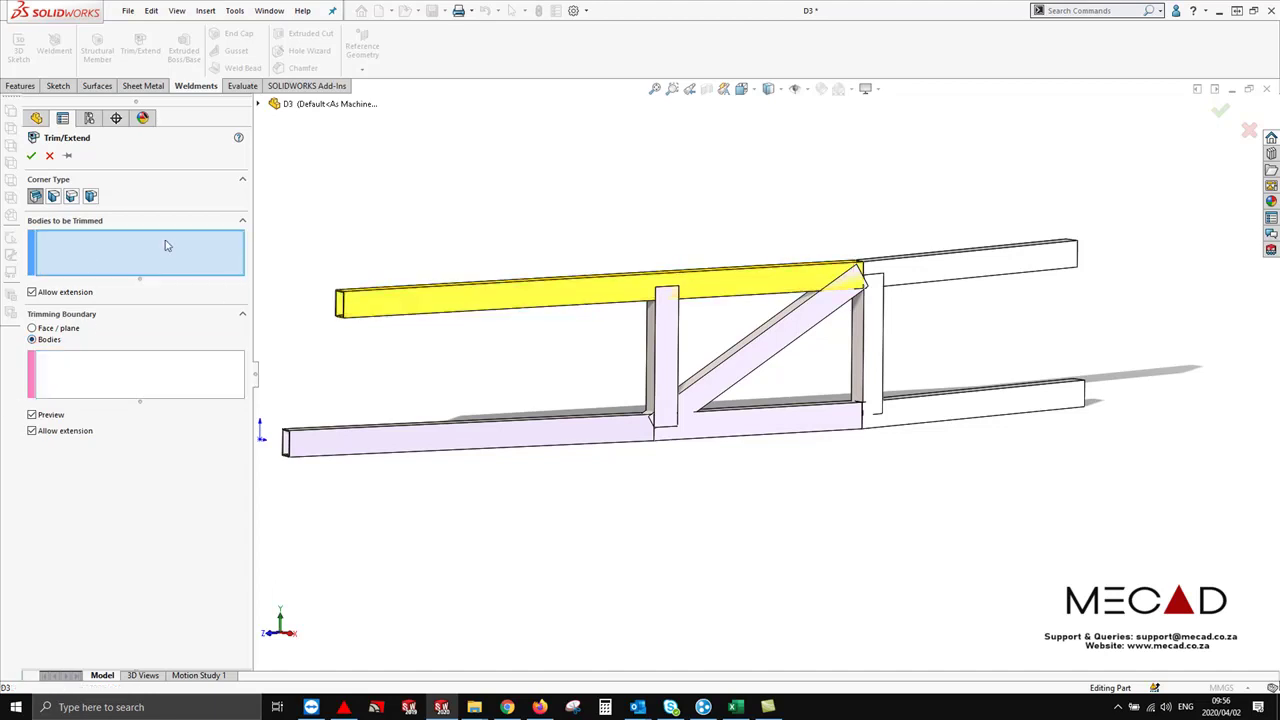
pyautogui.click(663, 350)
pyautogui.click(757, 372)
pyautogui.click(882, 352)
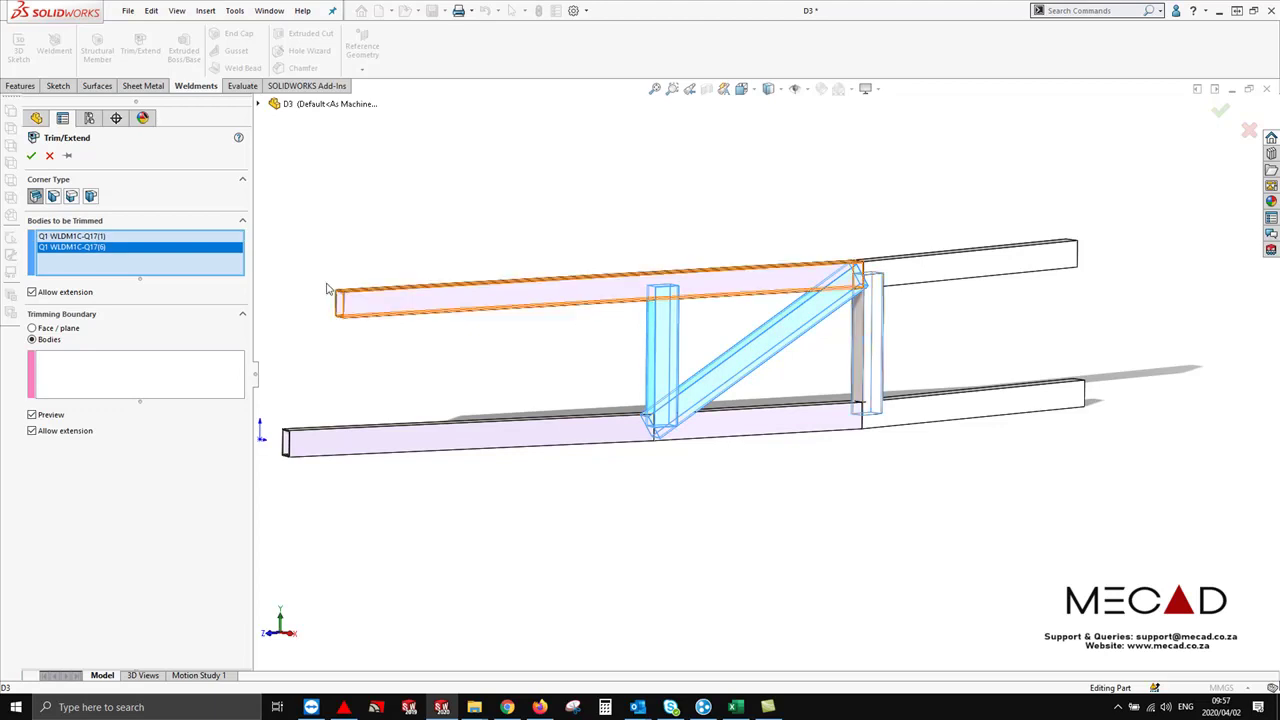
# Set the upper rail and all lower rail segments as the trimming boundary bodies
pyautogui.click(183, 379)
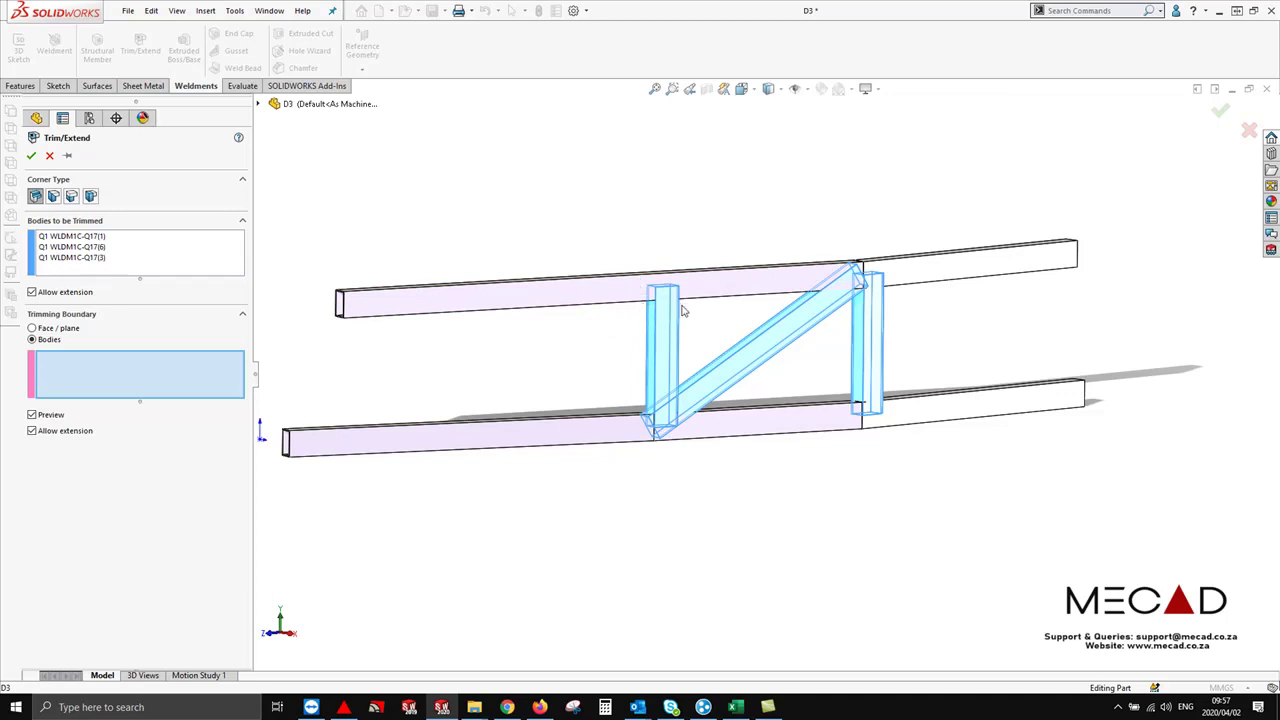
pyautogui.click(451, 303)
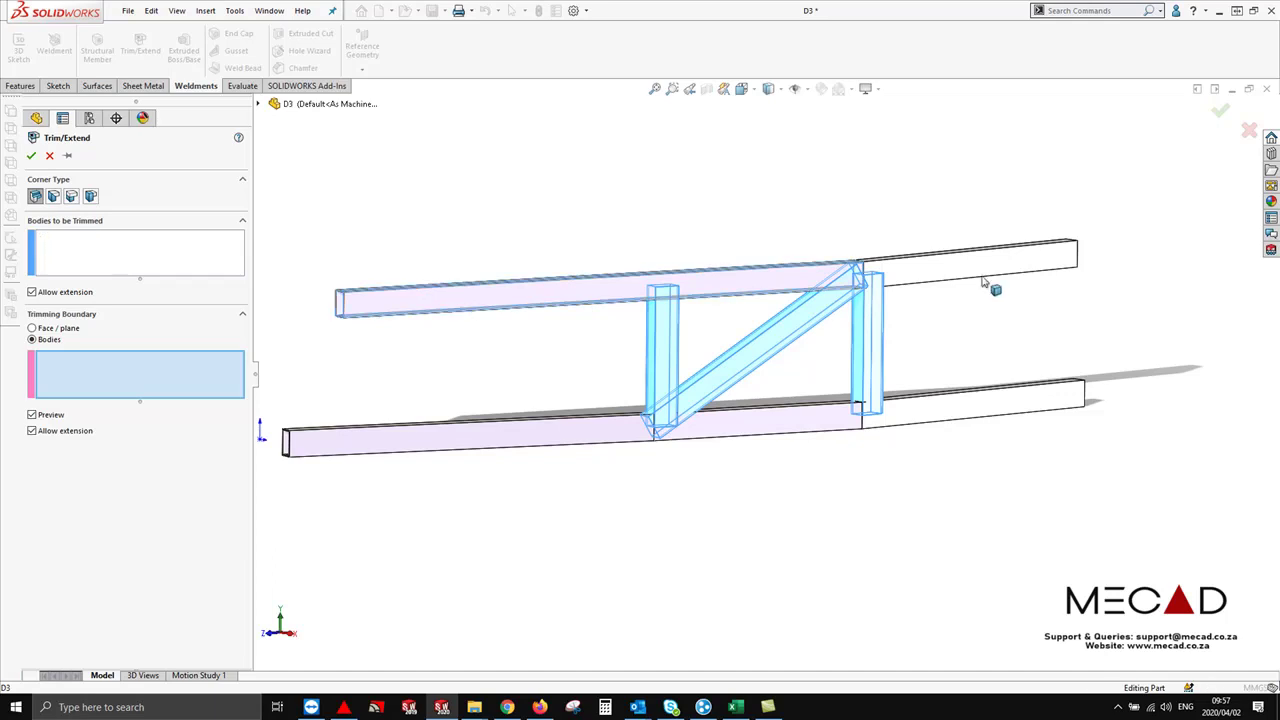
pyautogui.click(494, 437)
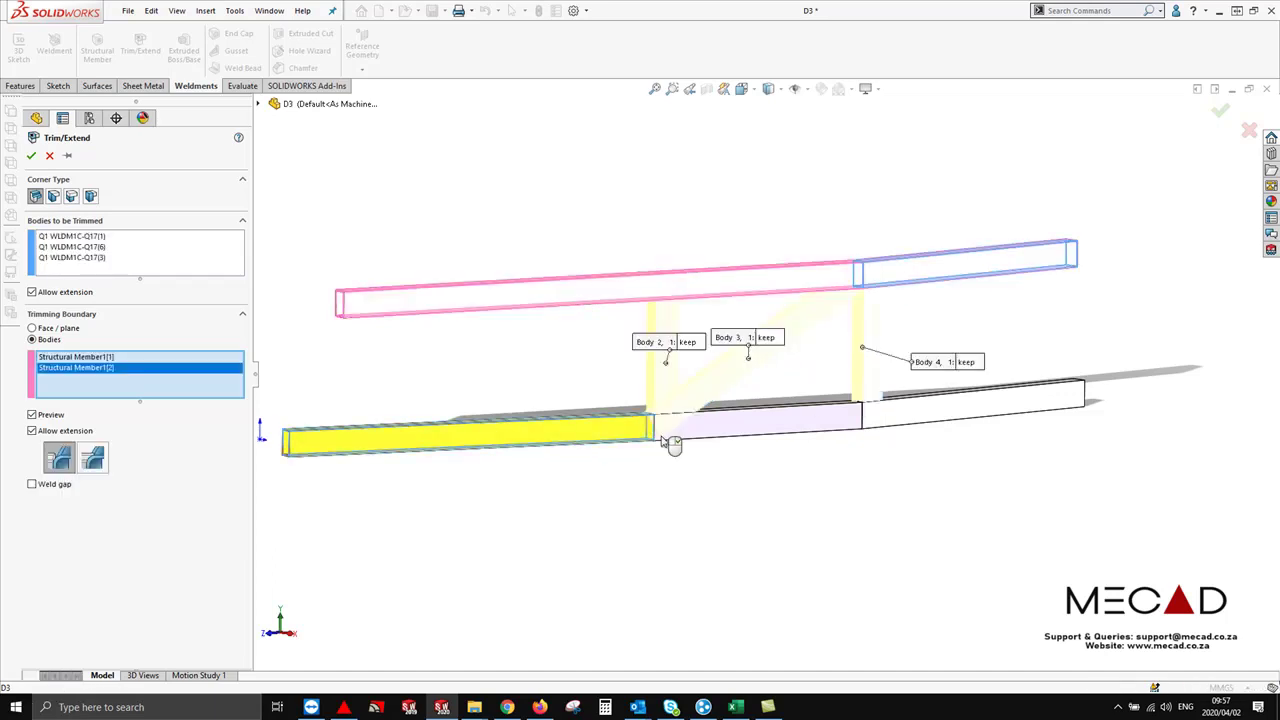
pyautogui.click(765, 437)
pyautogui.click(950, 418)
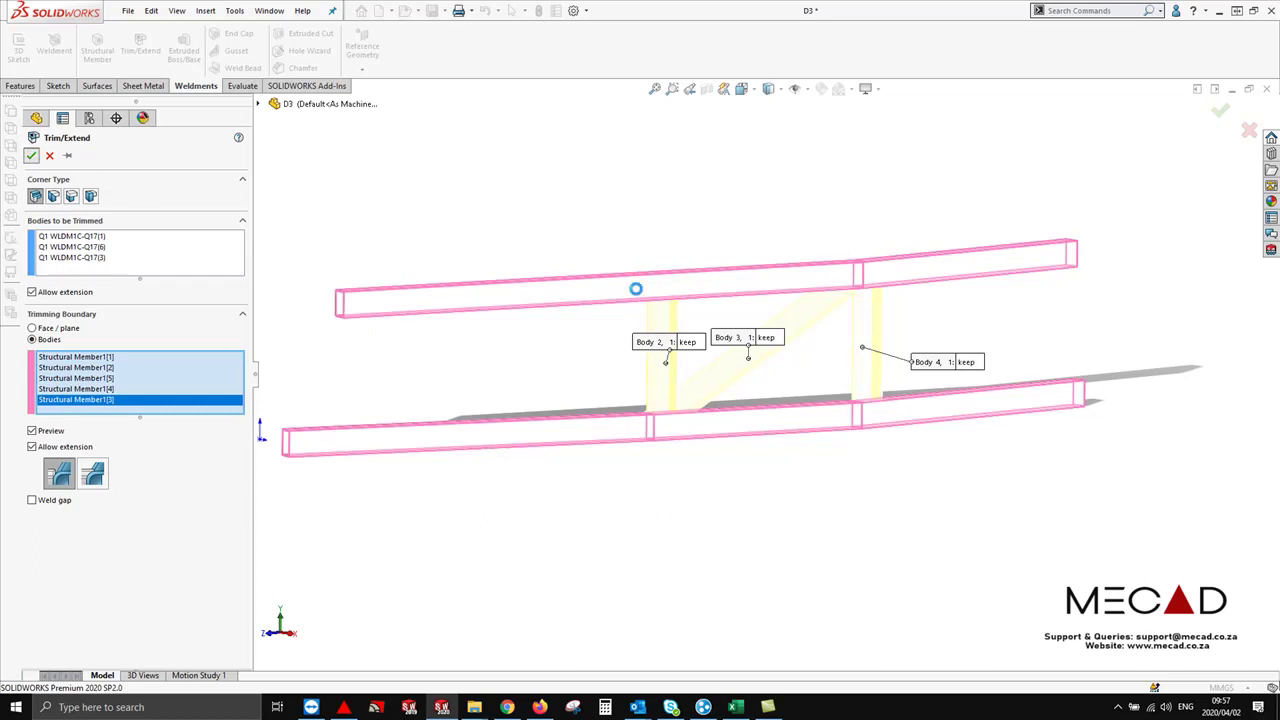
# Apply the trim, then inspect the trimmed vertical and diagonal members and Trim/Extend9's options
pyautogui.press('Return')
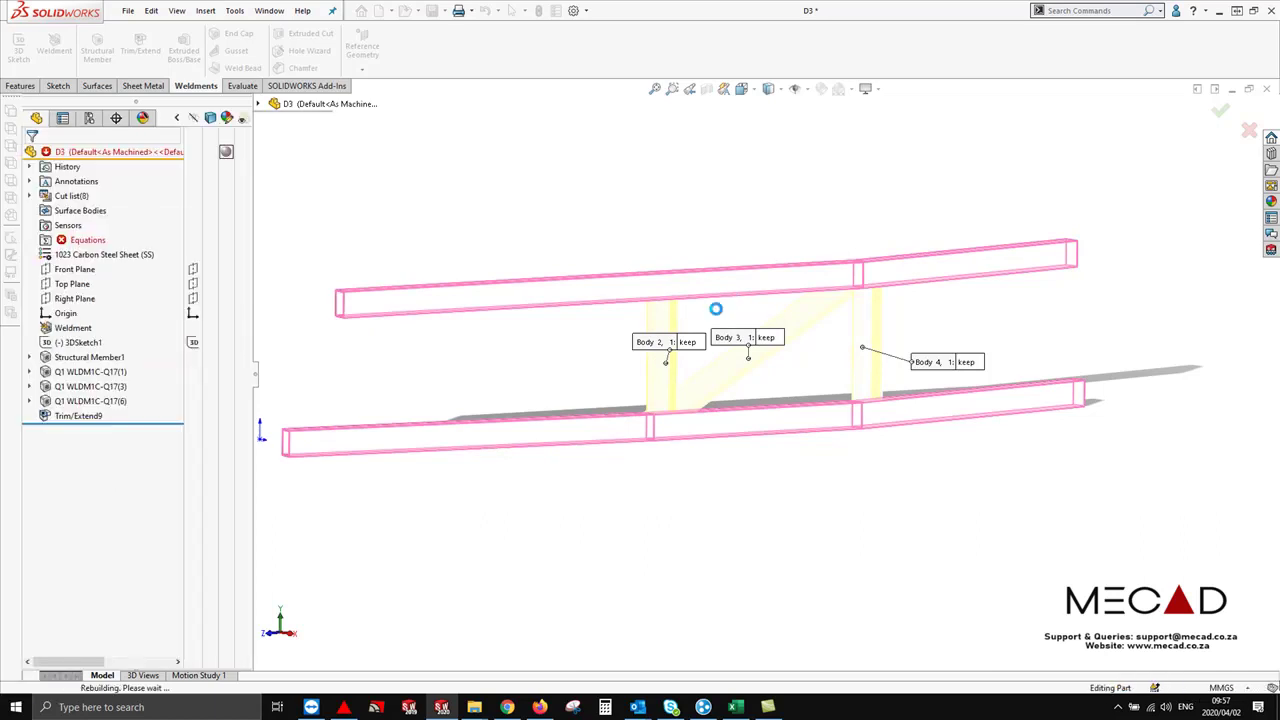
pyautogui.scroll(-2, 665, 346)
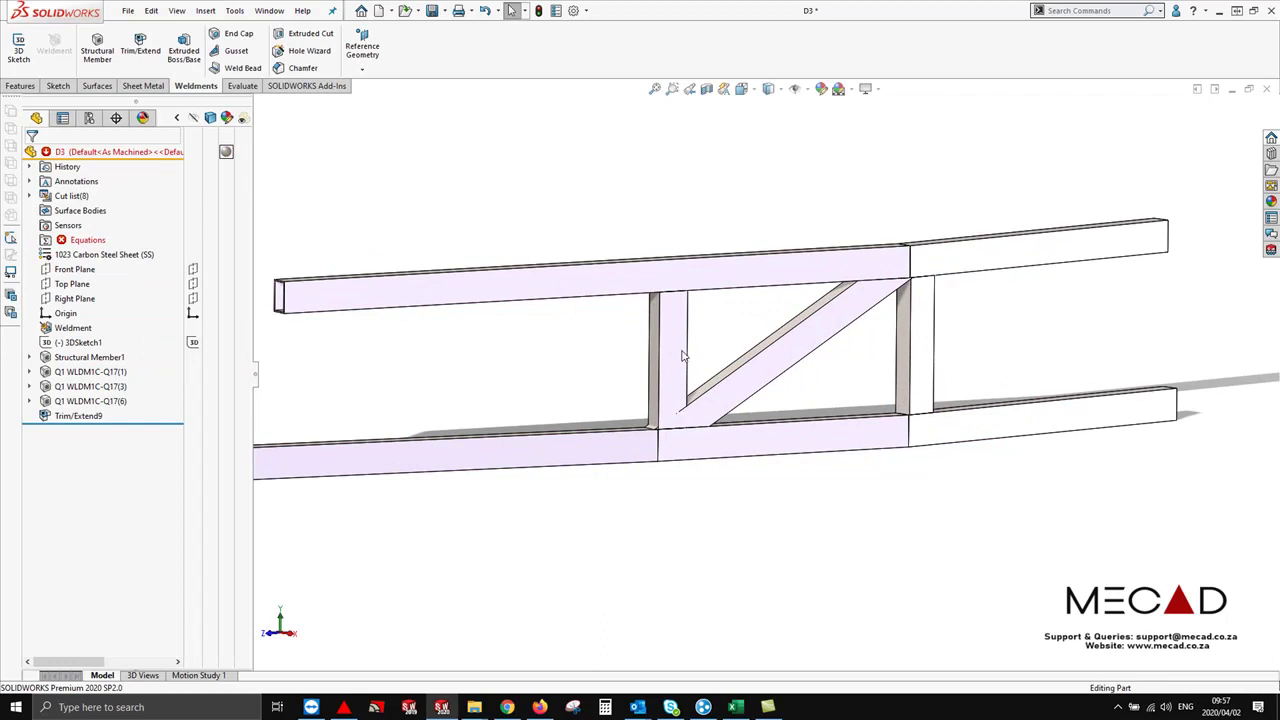
pyautogui.click(677, 357)
pyautogui.click(534, 320)
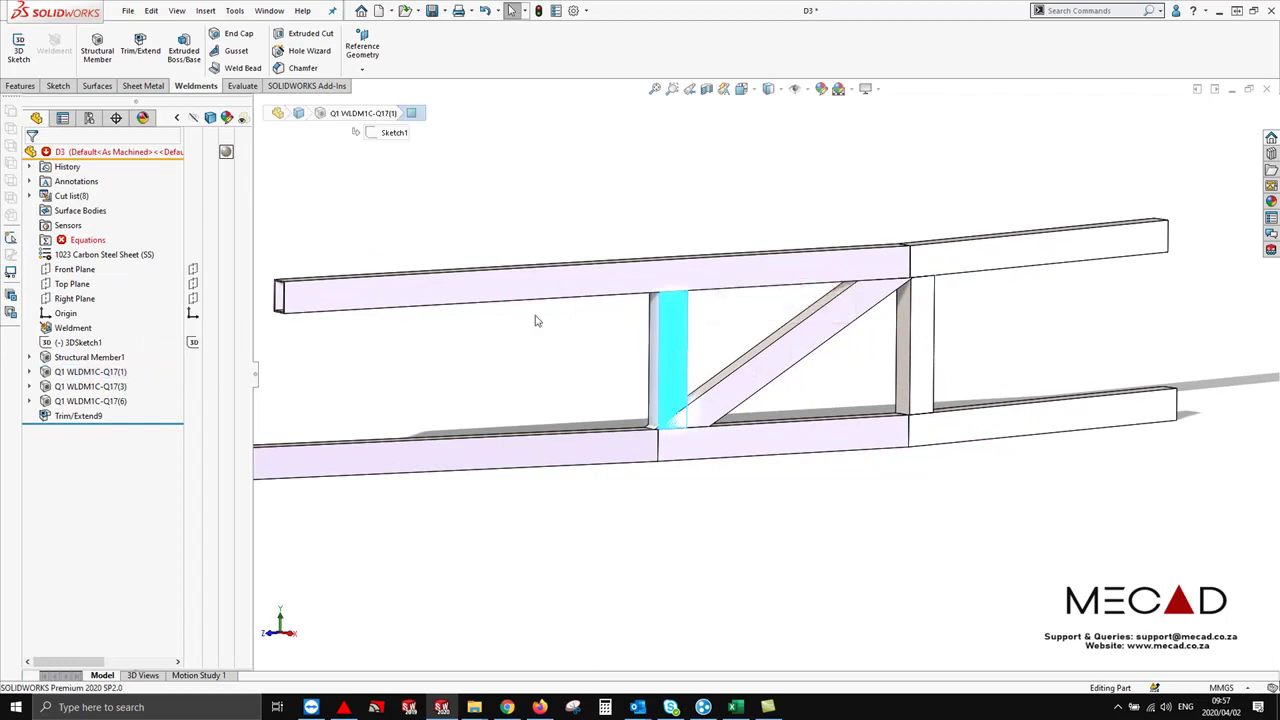
pyautogui.click(872, 290)
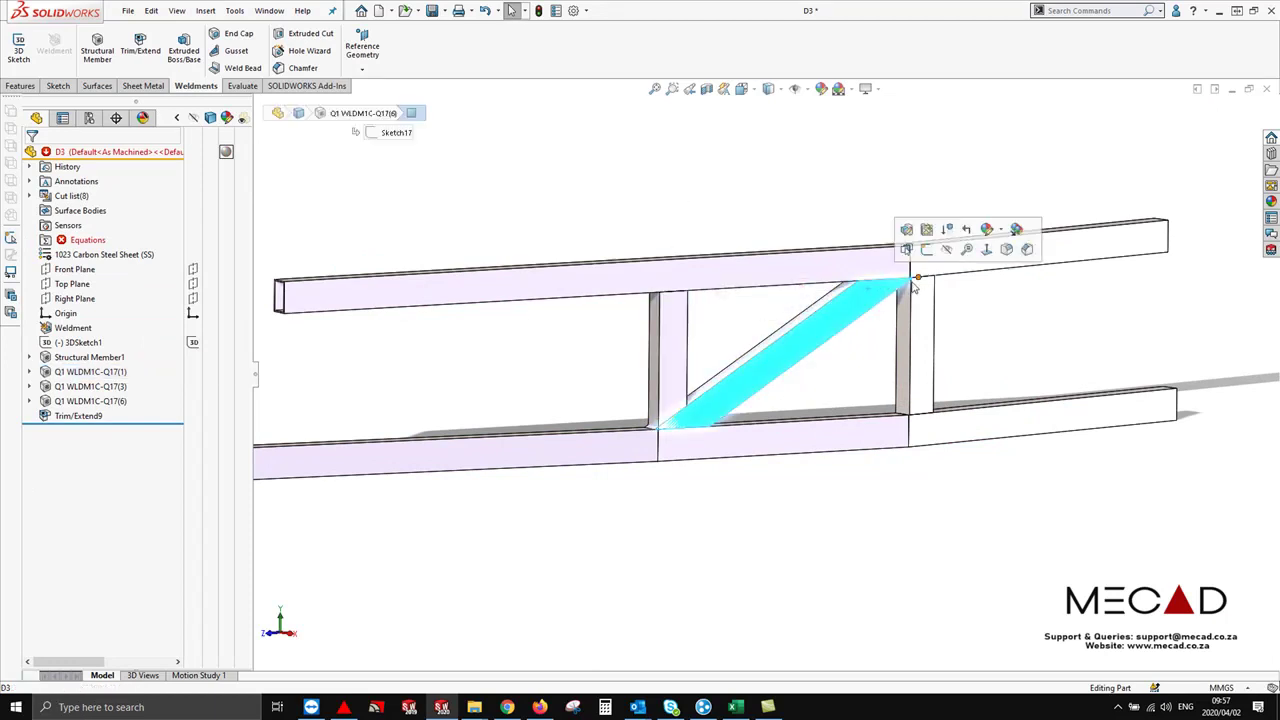
pyautogui.click(668, 430)
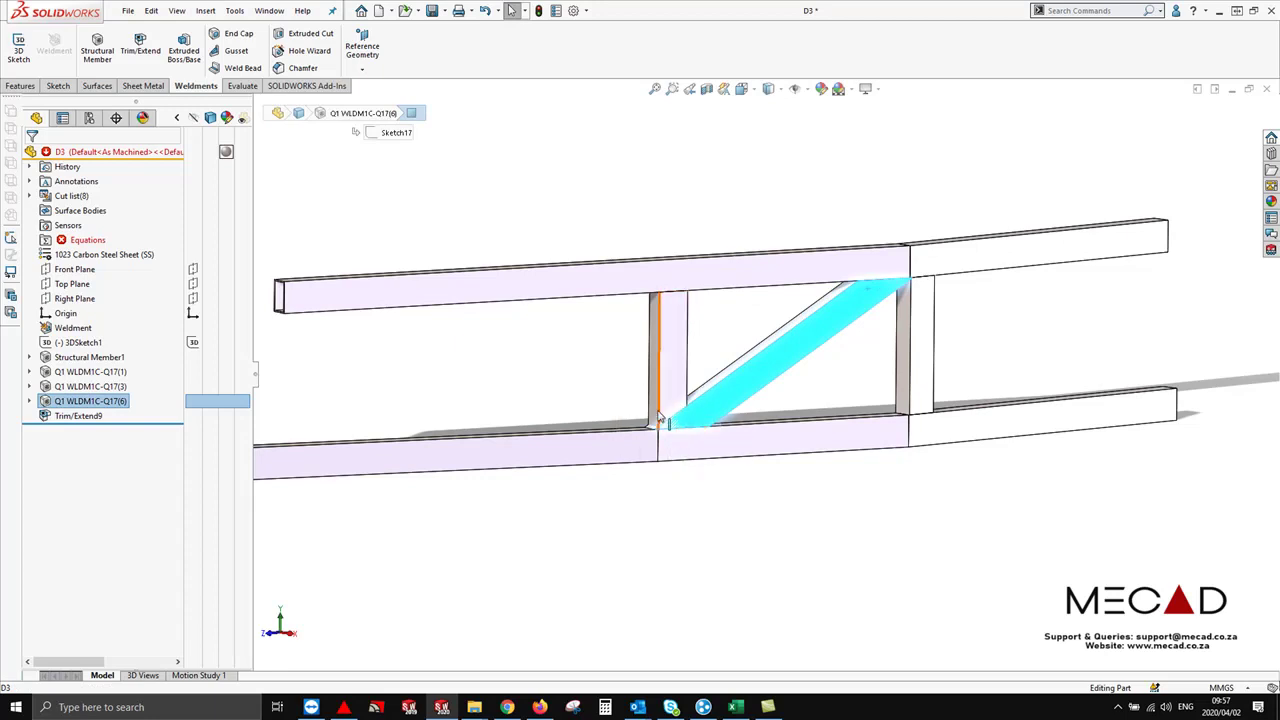
pyautogui.rightClick(90, 413)
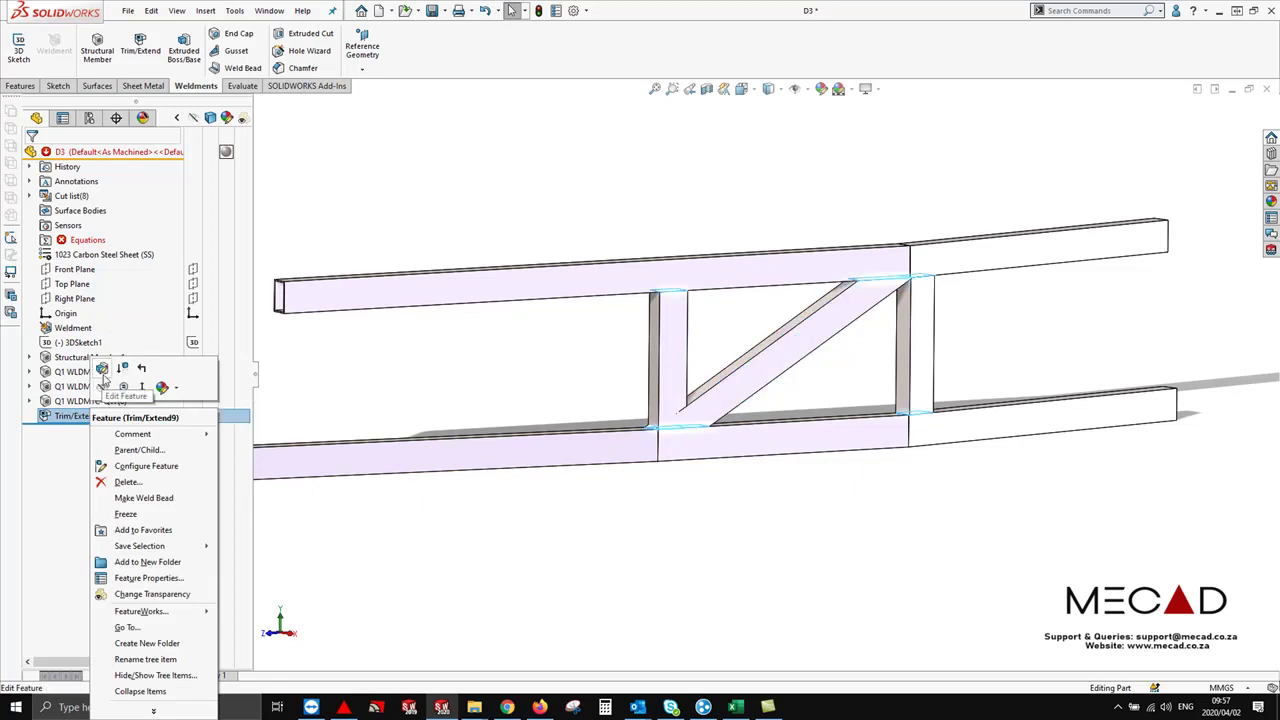
pyautogui.press('Escape')
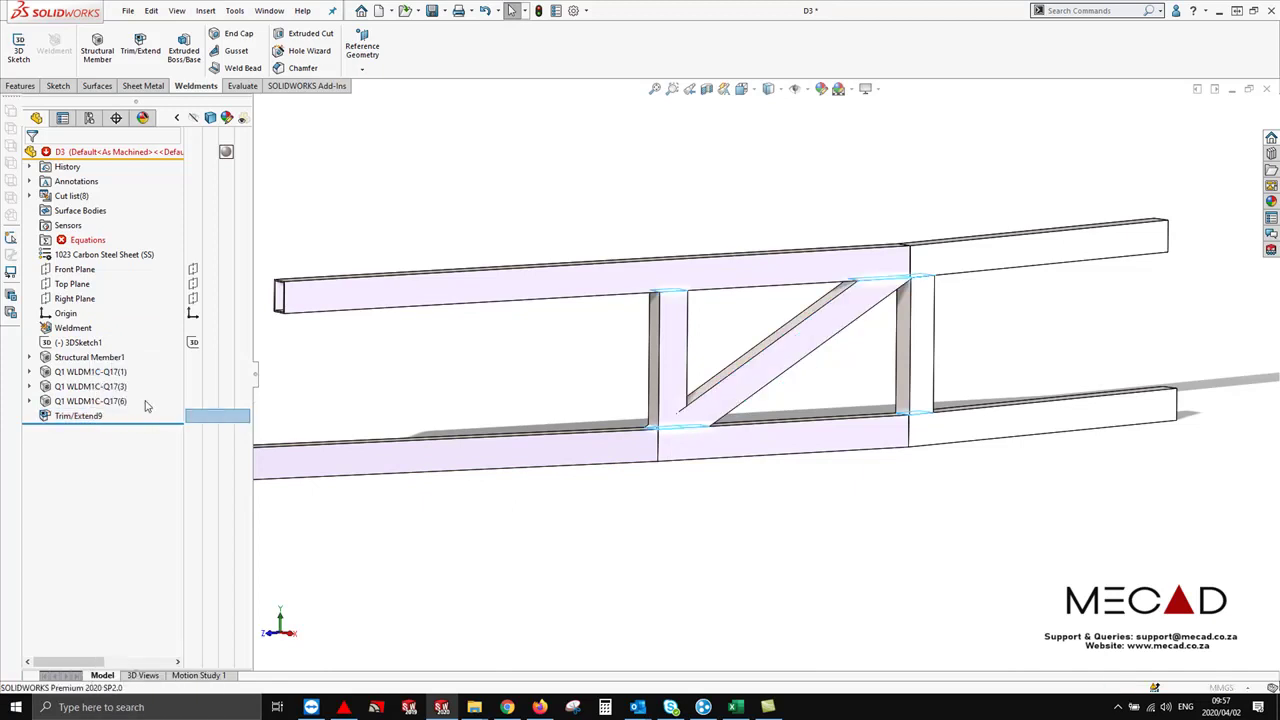
# Reopen Trim/Extend9 and replace its boundaries with five rail faces
pyautogui.doubleClick(143, 412)
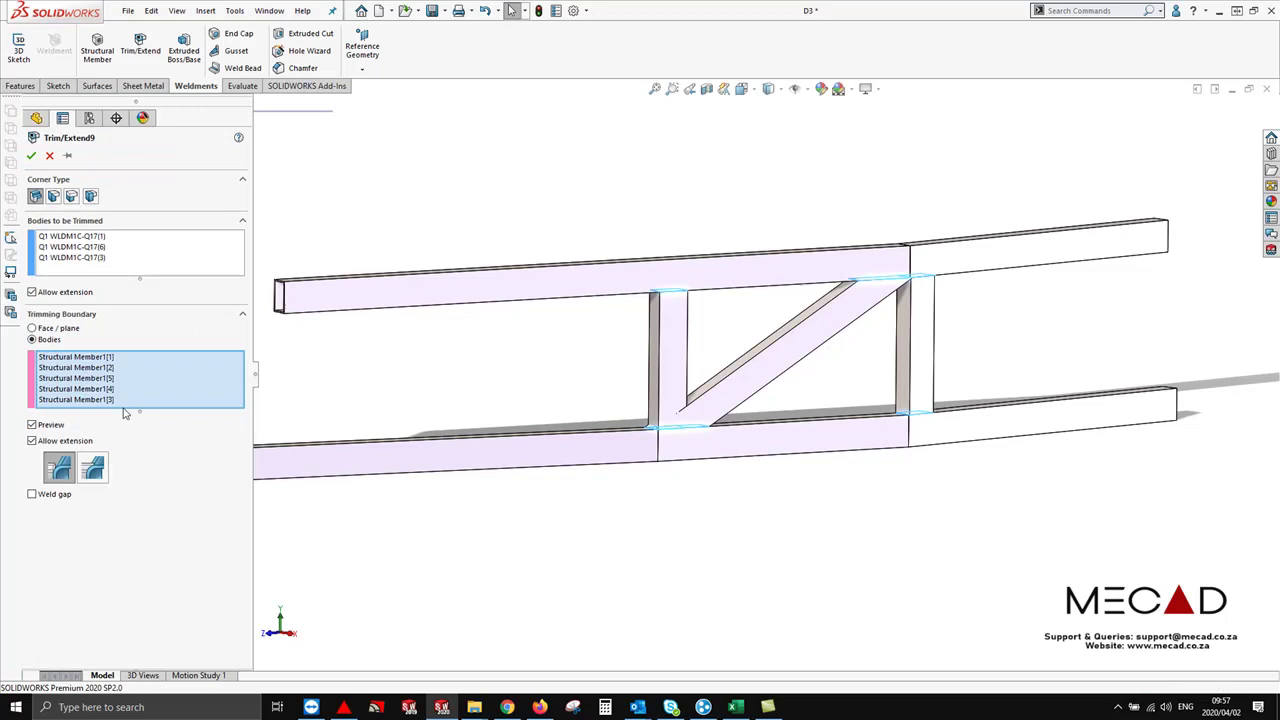
pyautogui.rightClick(151, 384)
pyautogui.click(165, 386)
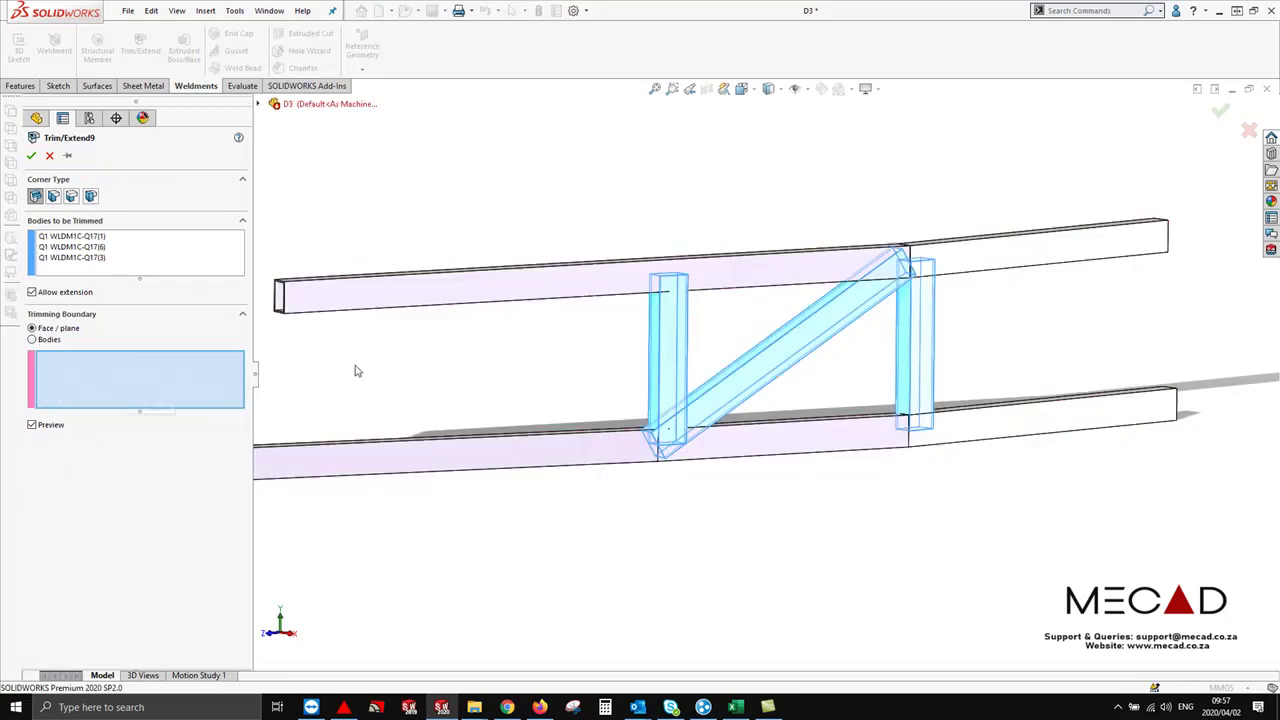
pyautogui.moveTo(491, 353); pyautogui.dragTo(561, 224, button='middle')
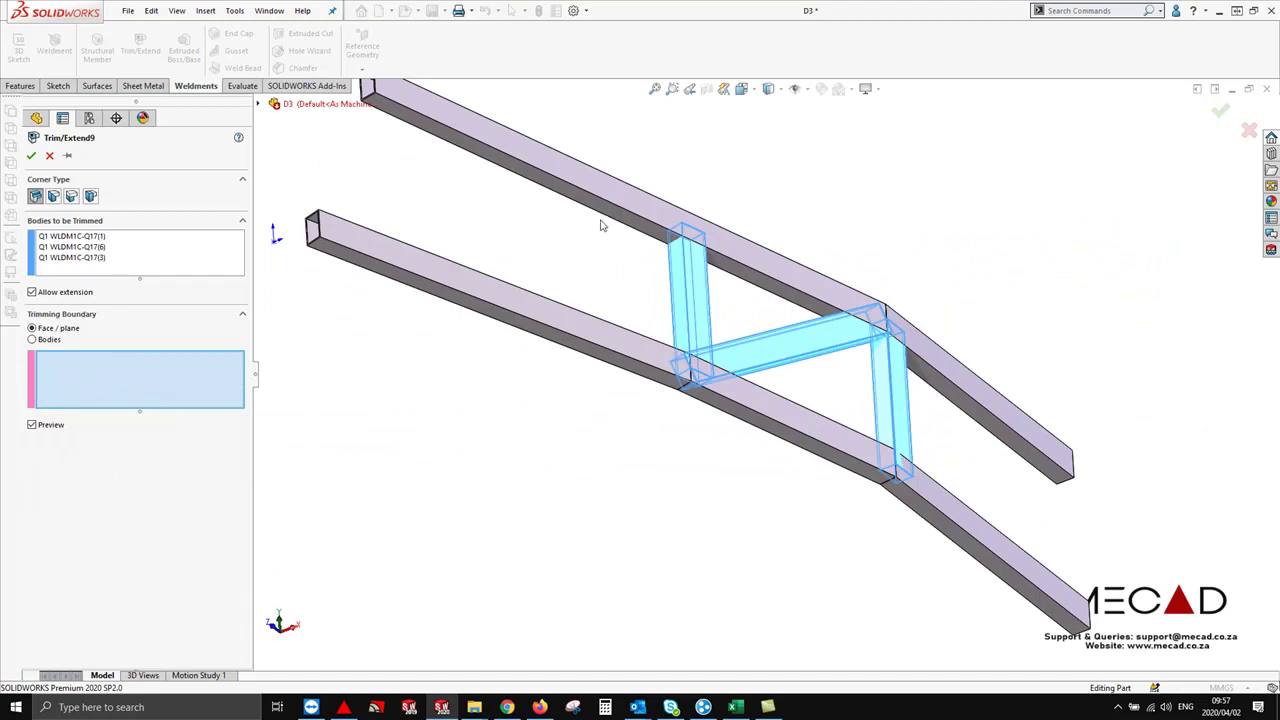
pyautogui.click(766, 306)
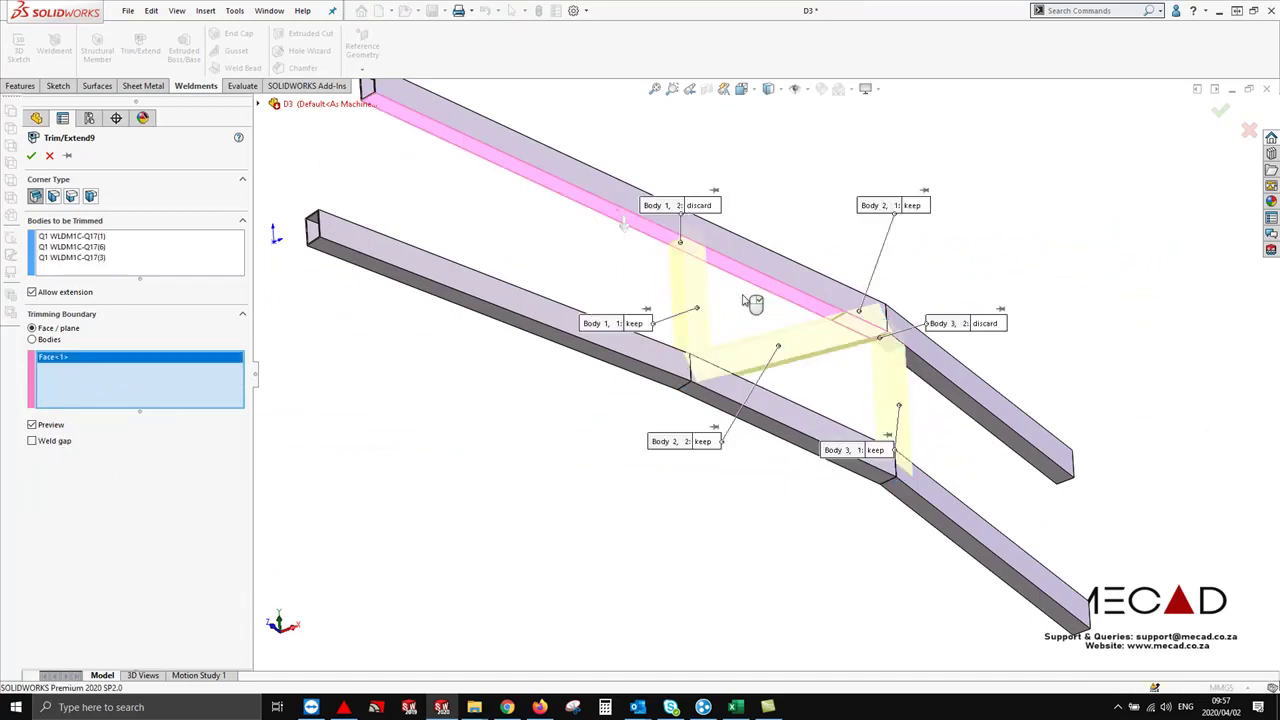
pyautogui.moveTo(753, 304); pyautogui.dragTo(728, 320, button='middle')
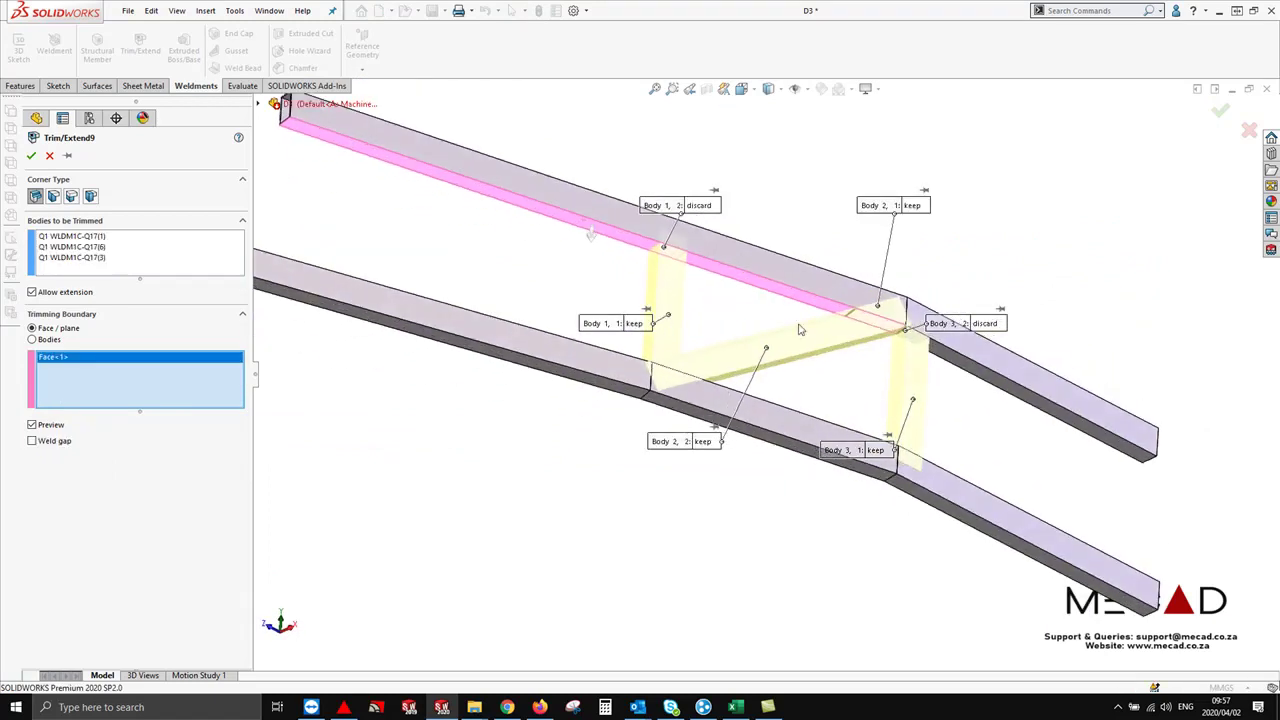
pyautogui.click(945, 352)
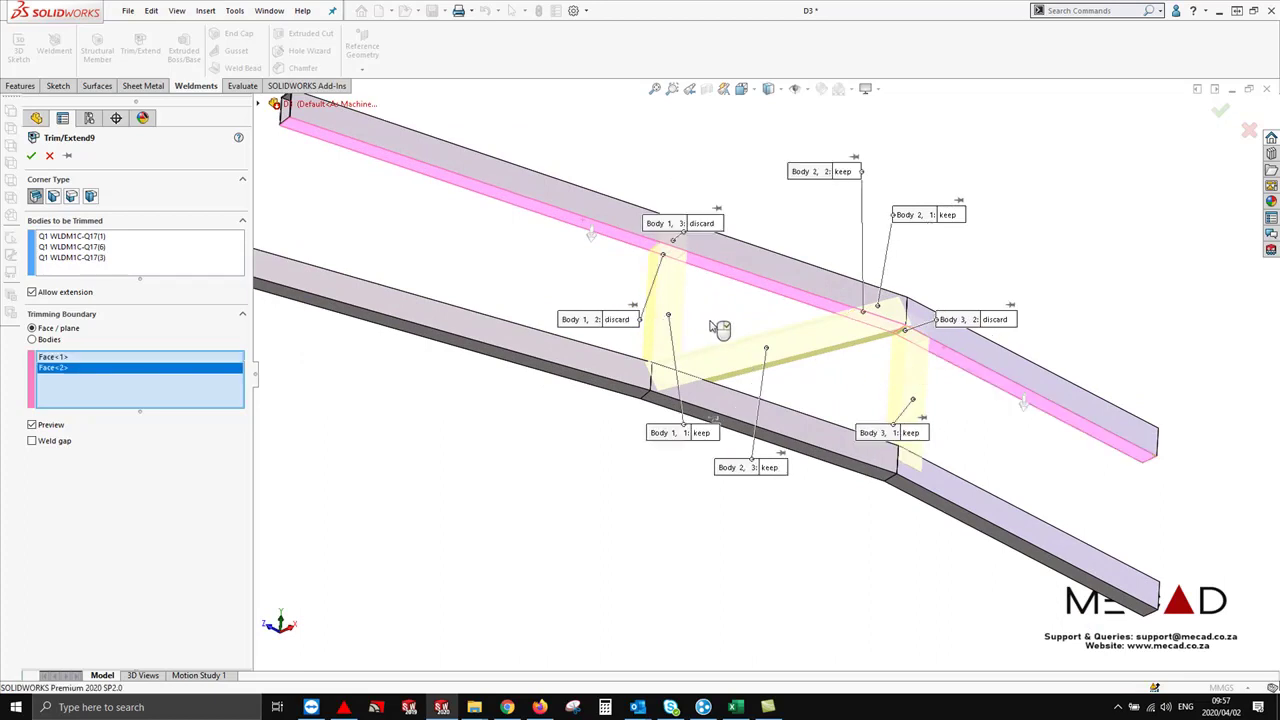
pyautogui.moveTo(720, 330); pyautogui.dragTo(669, 491, button='middle')
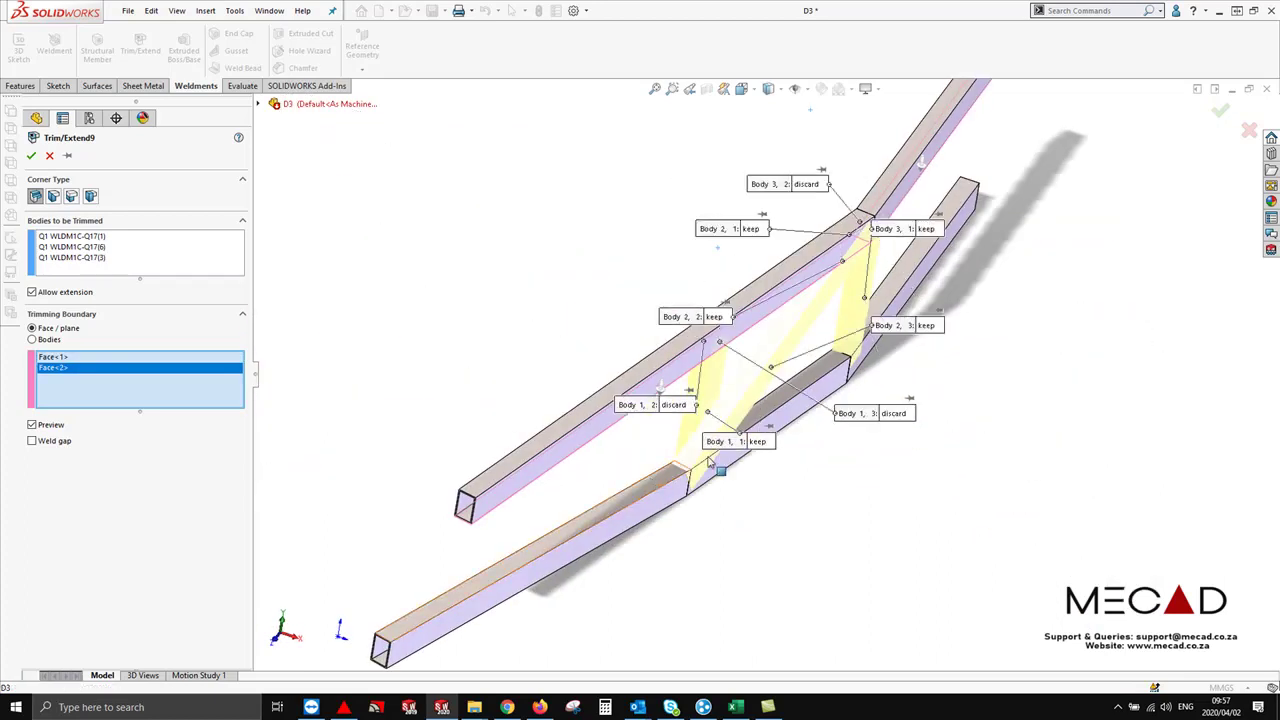
pyautogui.click(832, 380)
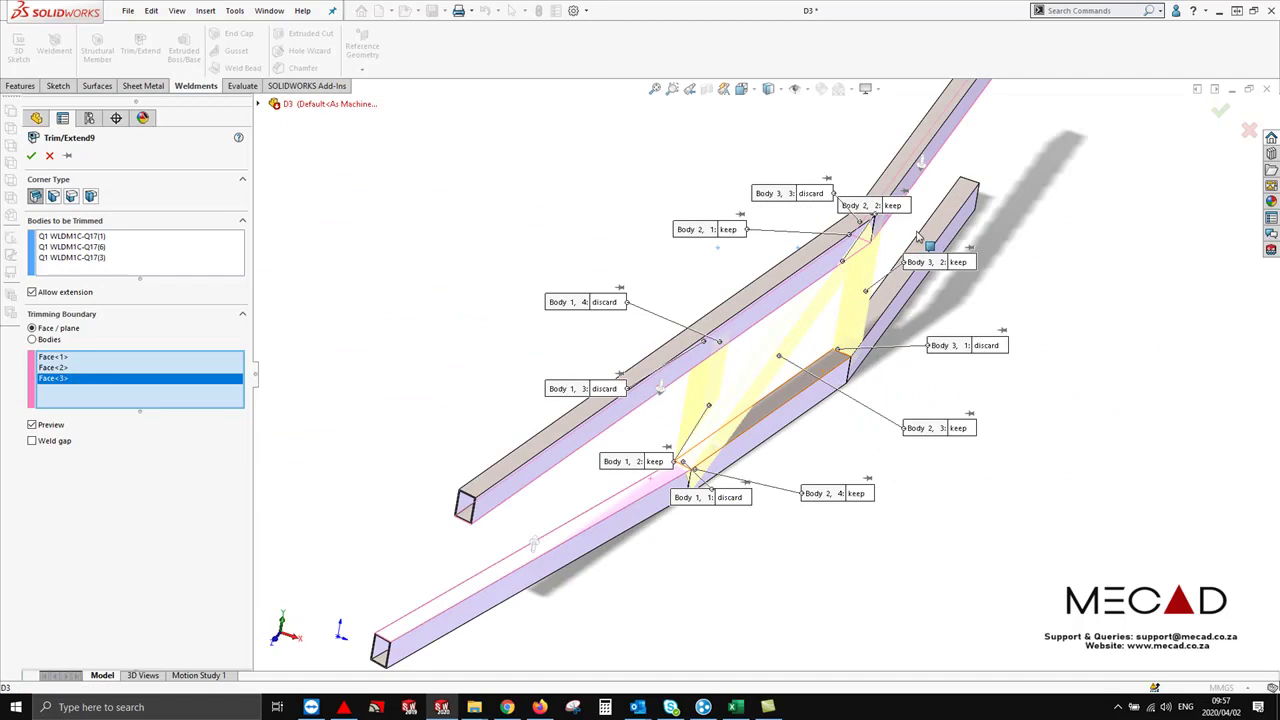
pyautogui.click(945, 212)
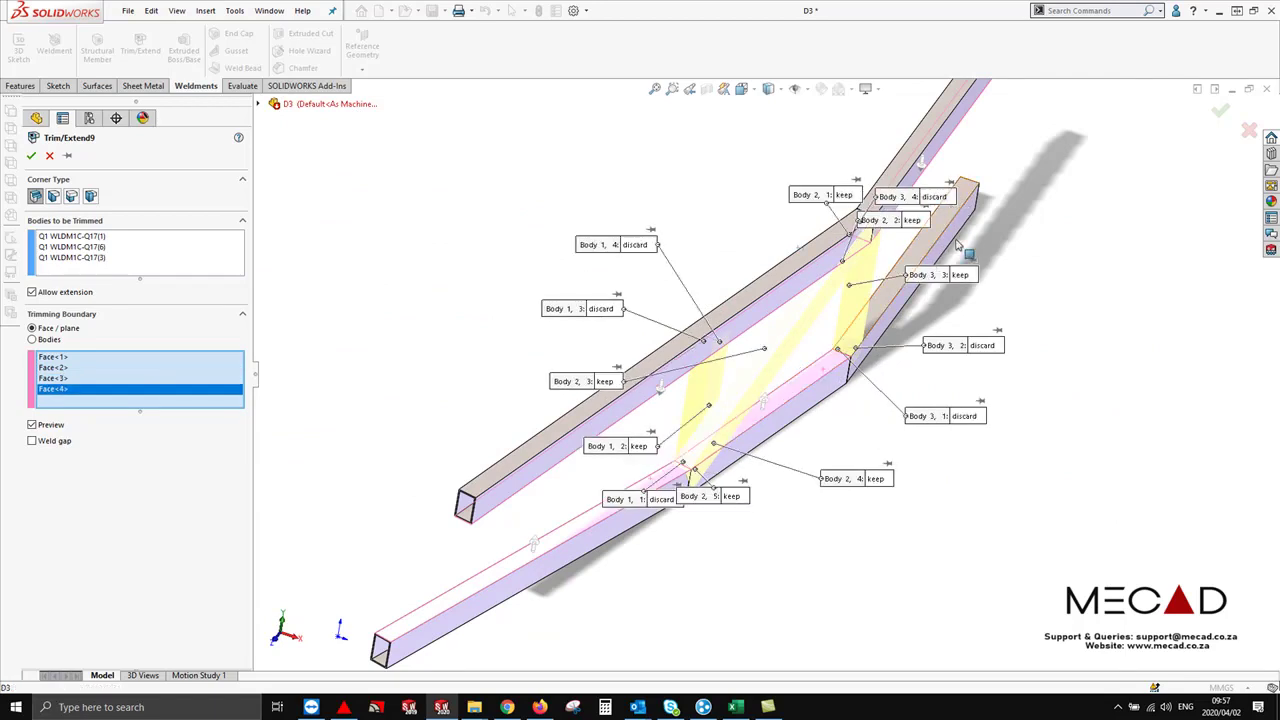
pyautogui.click(878, 503)
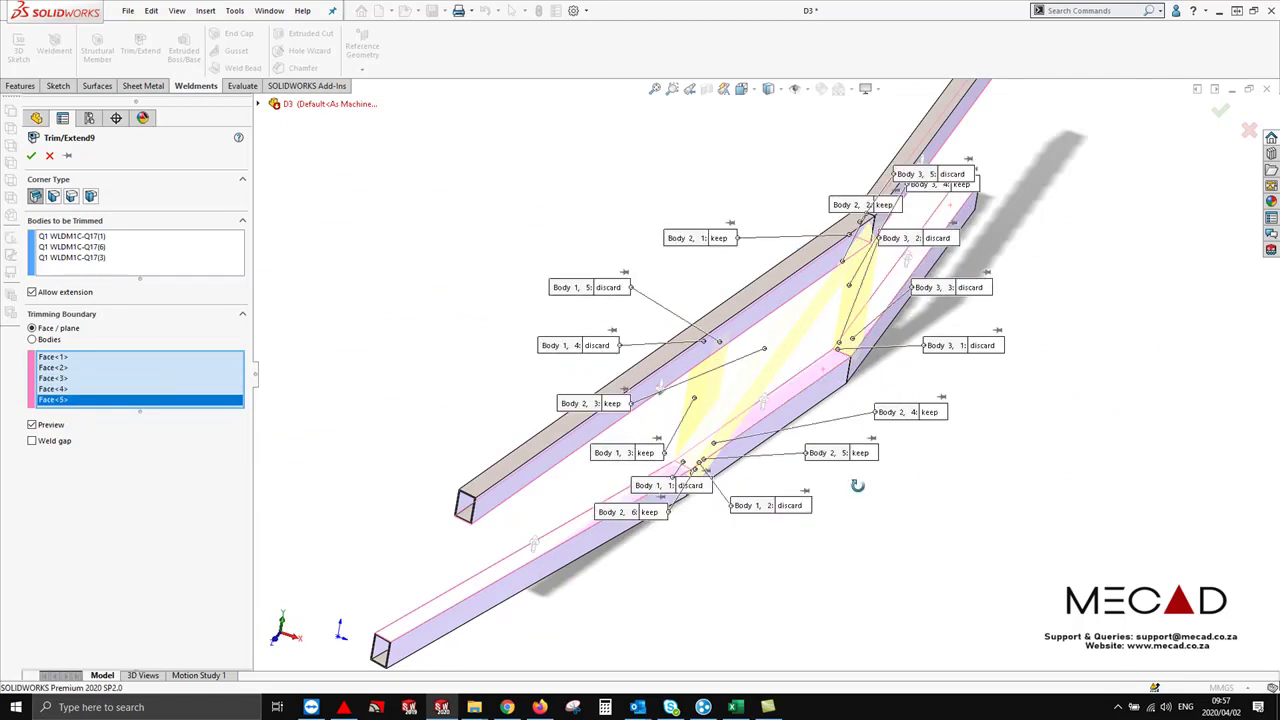
# Keep the fourth piece of Body 1 and apply the trim
pyautogui.moveTo(857, 485); pyautogui.dragTo(591, 291, button='middle')
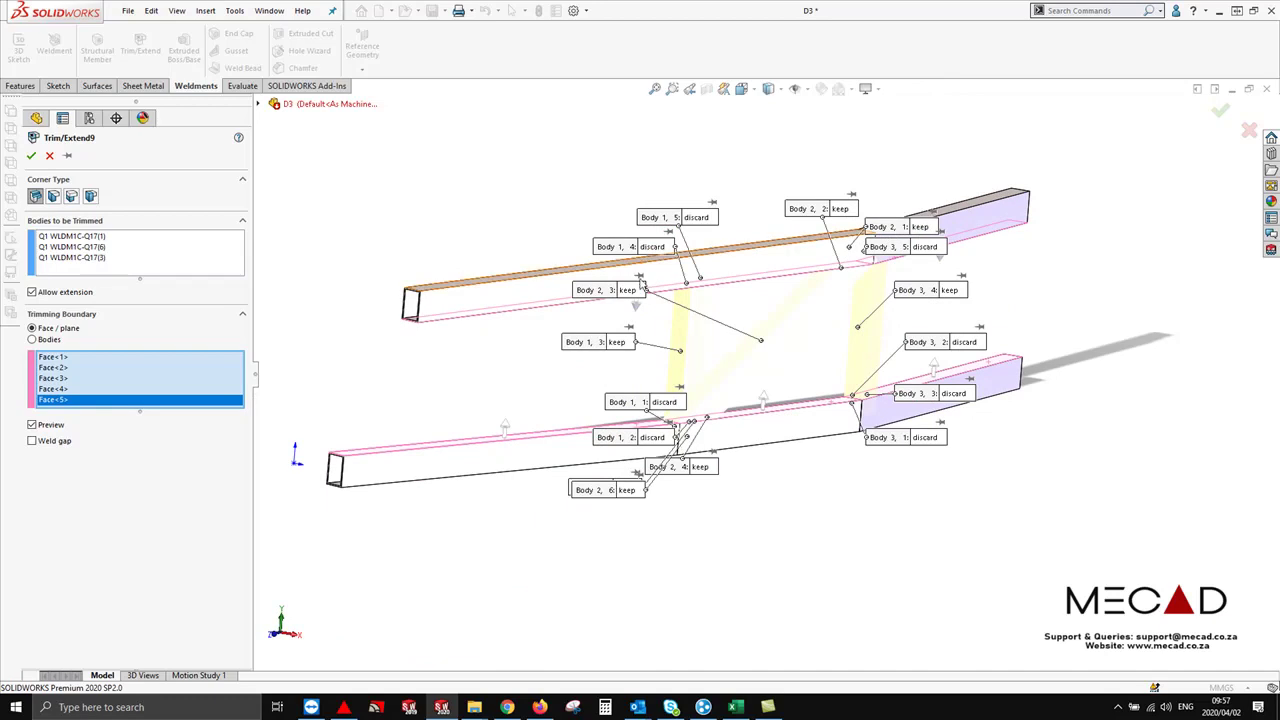
pyautogui.moveTo(818, 348); pyautogui.dragTo(735, 356, button='middle')
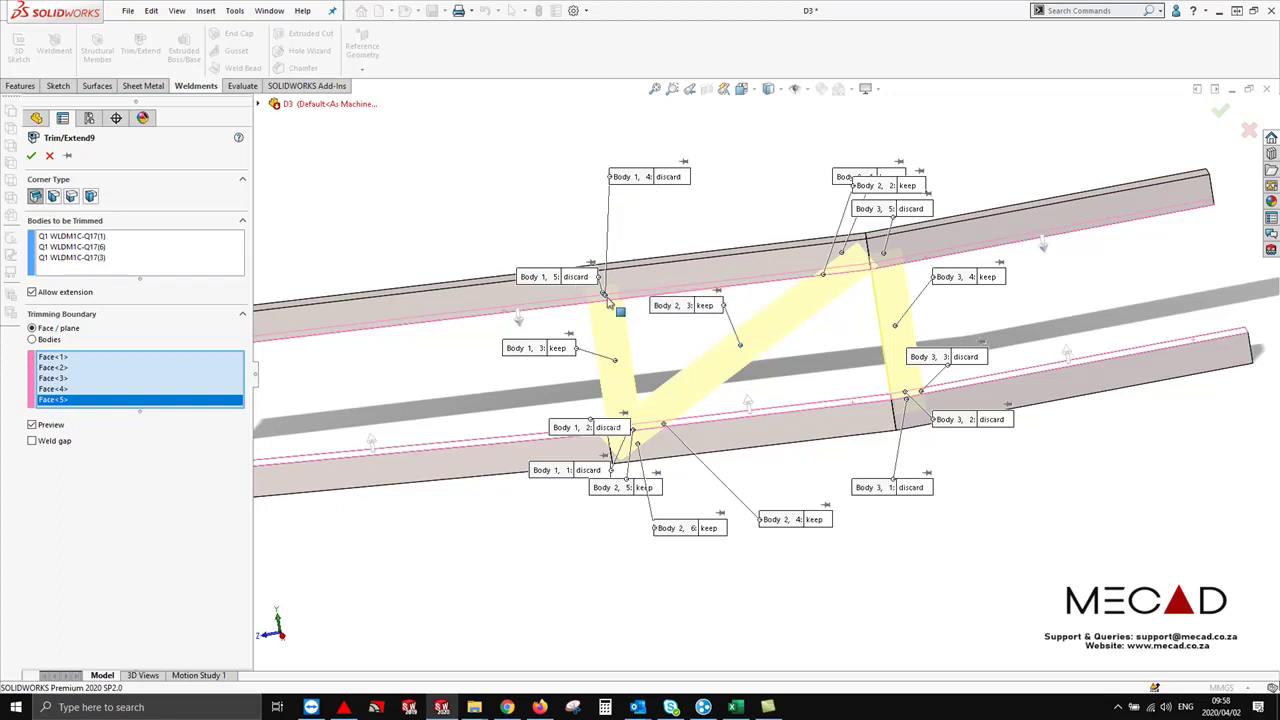
pyautogui.click(674, 184)
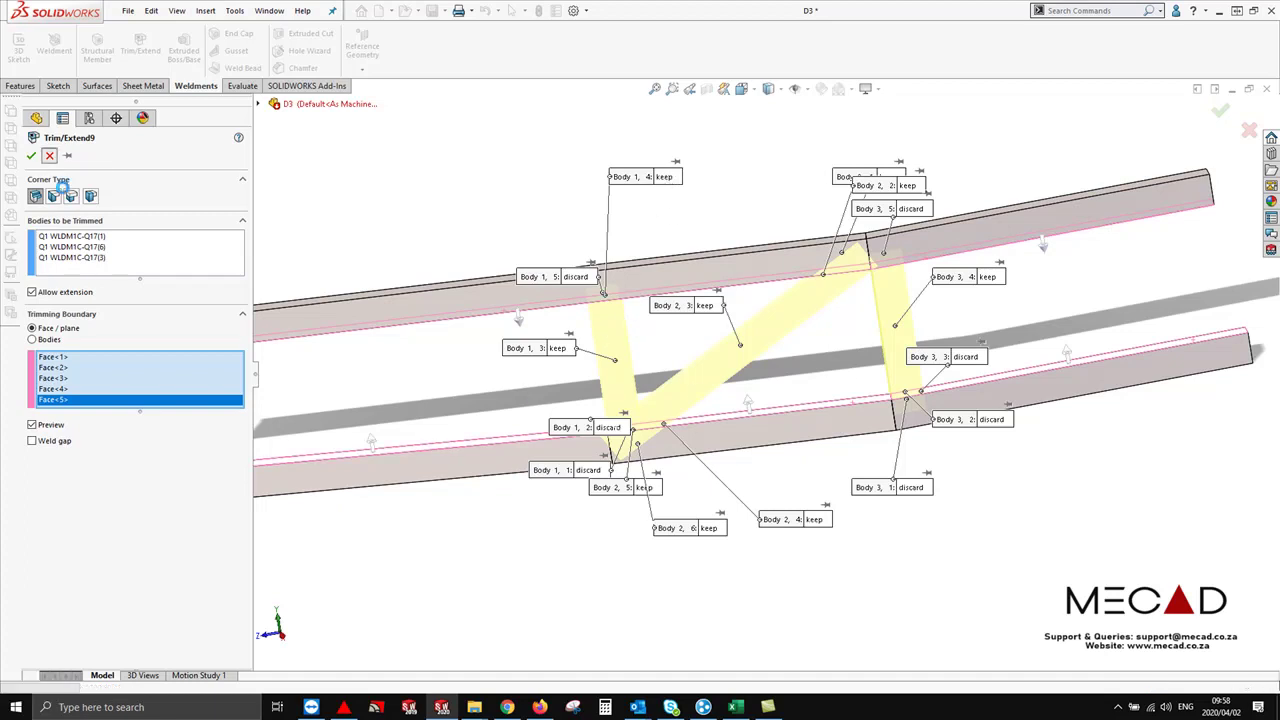
pyautogui.press('Return')
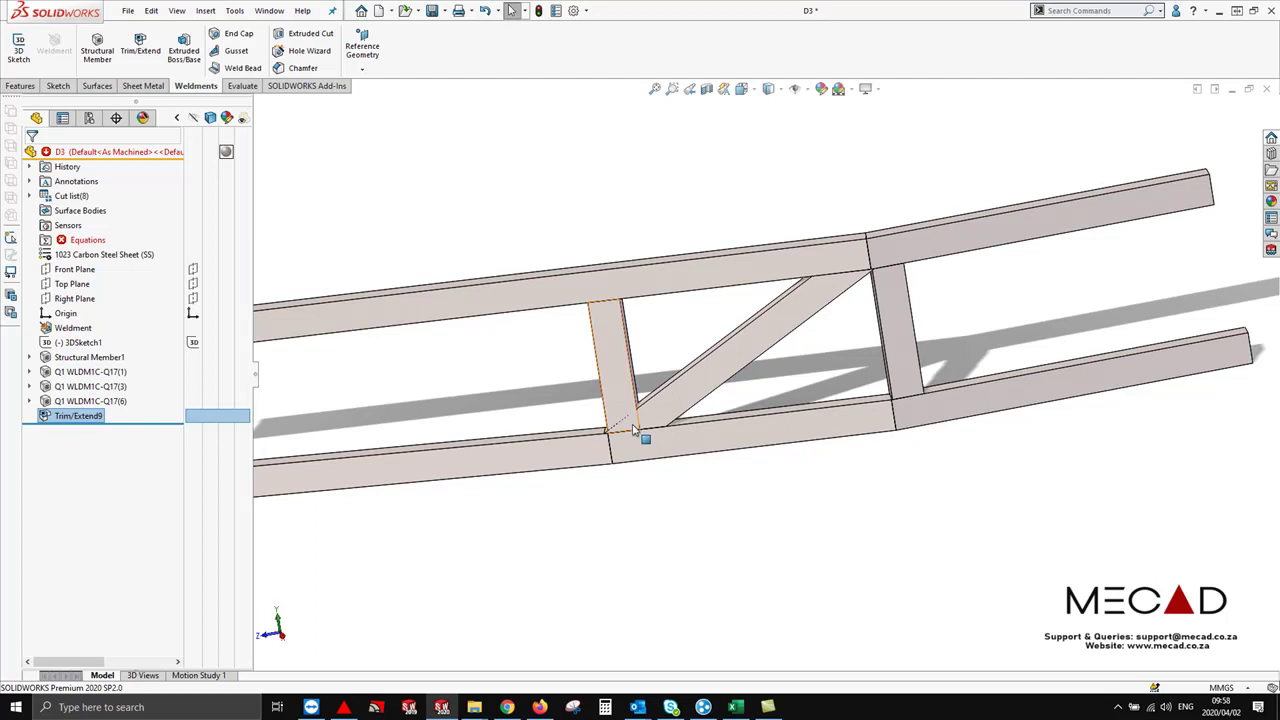
# Trim the diagonal brace against the left upright as the boundary body
pyautogui.click(634, 424)
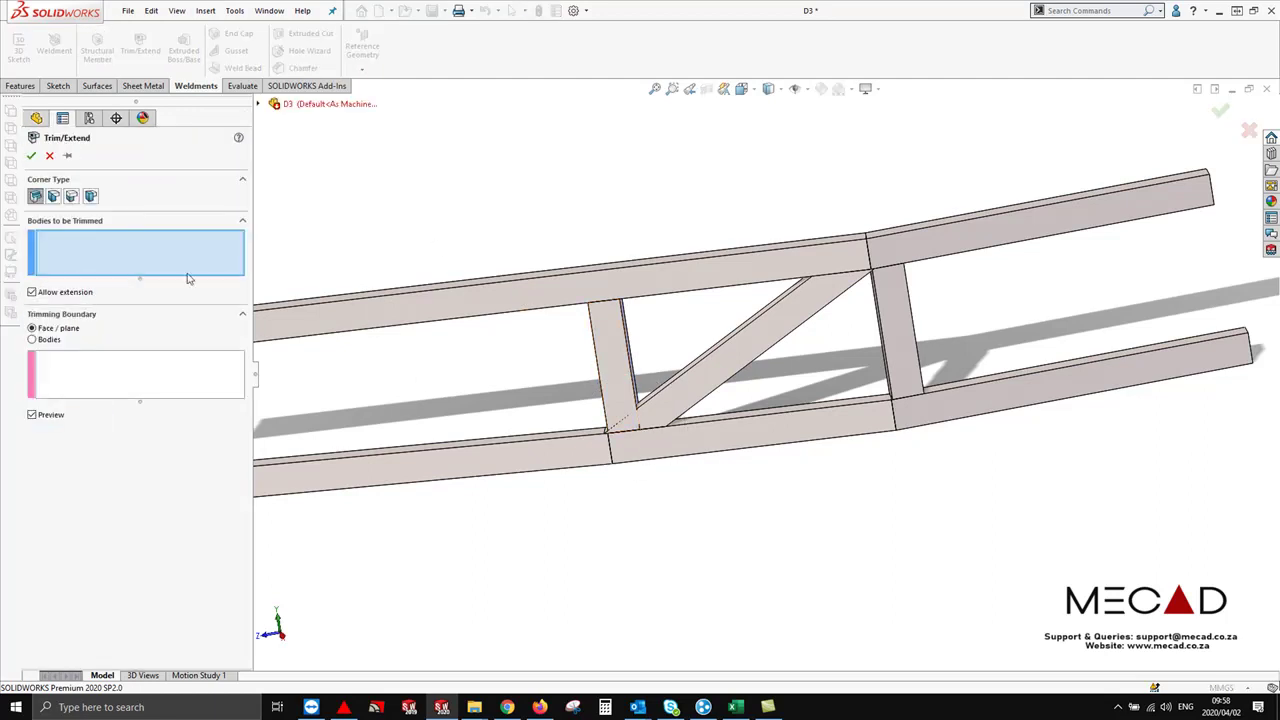
pyautogui.click(718, 394)
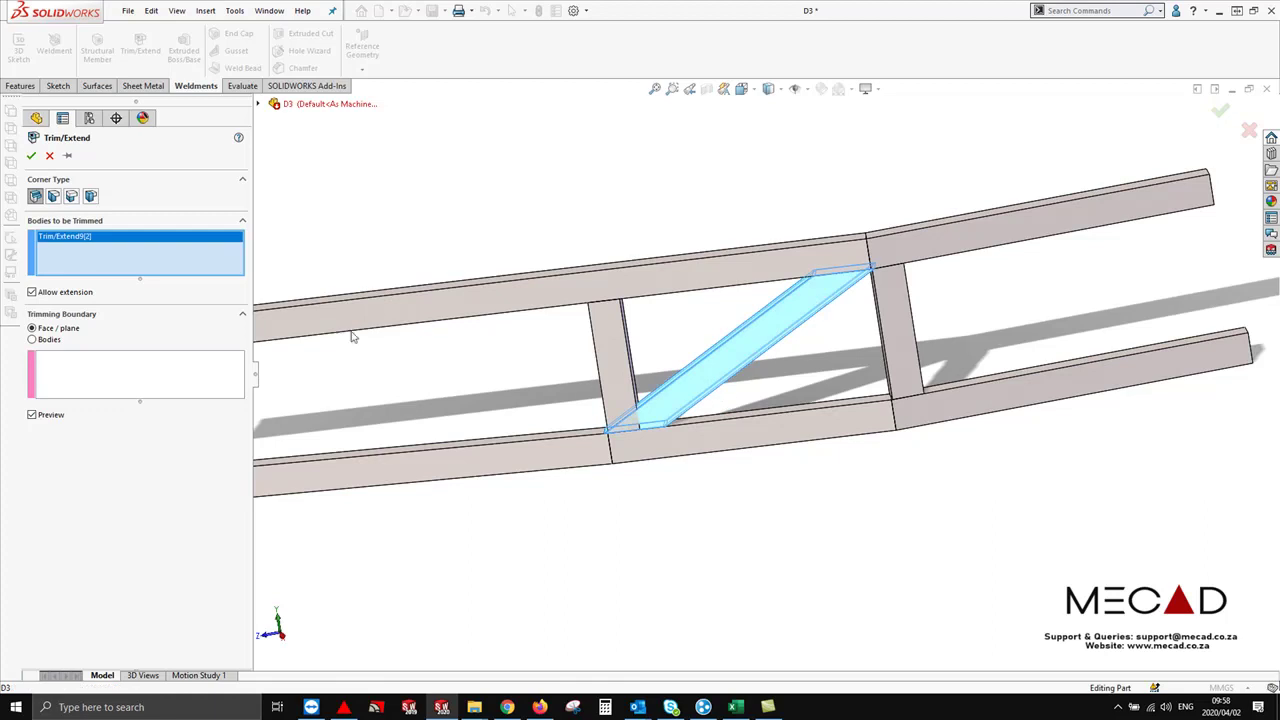
pyautogui.click(50, 340)
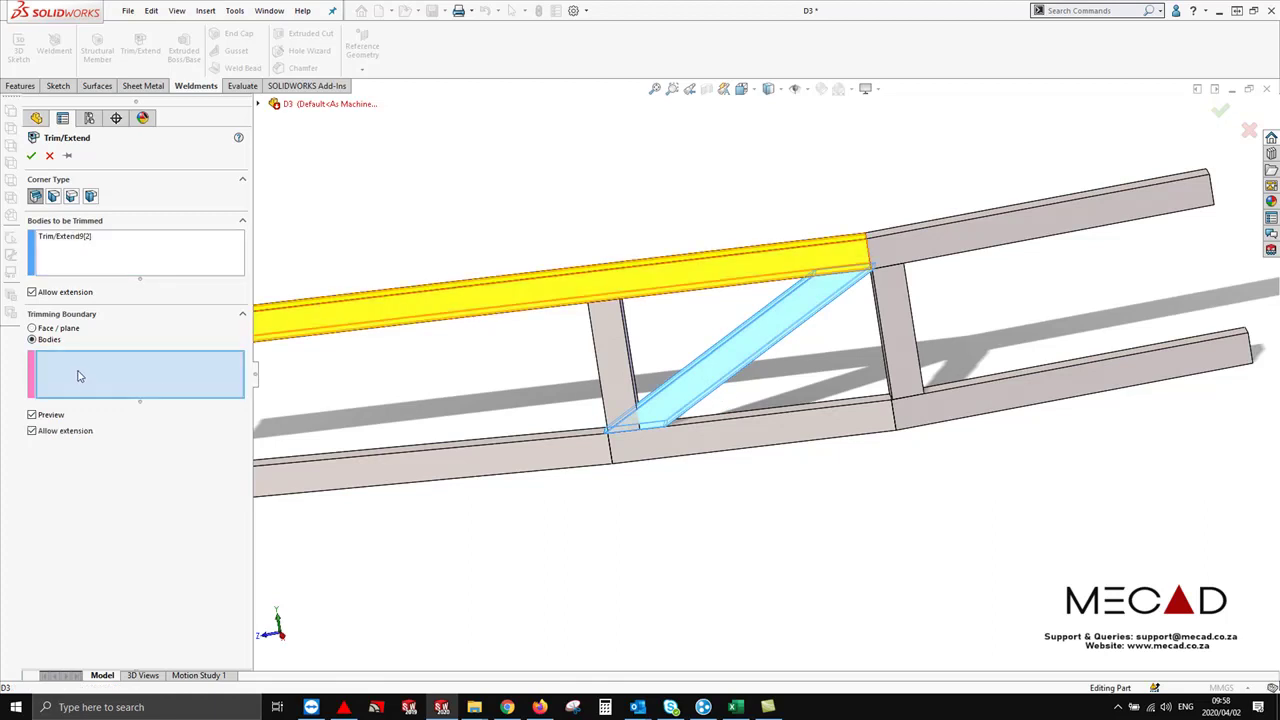
pyautogui.click(617, 381)
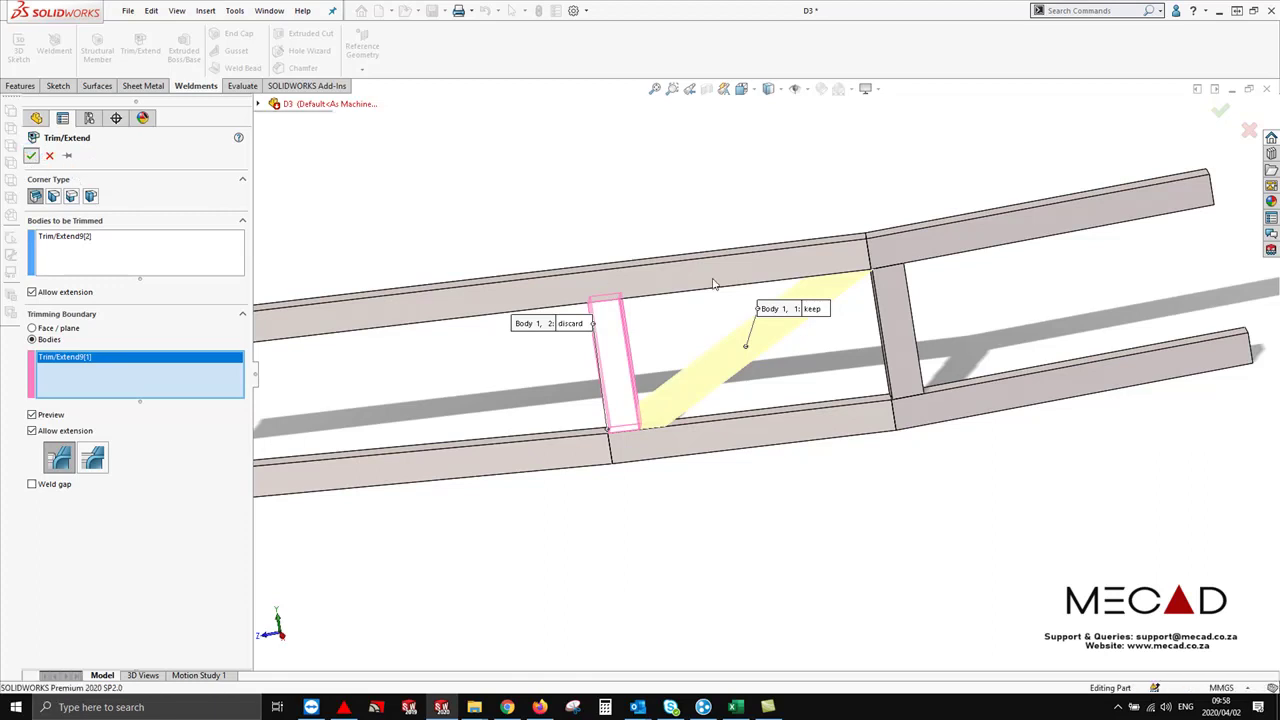
pyautogui.press('Return')
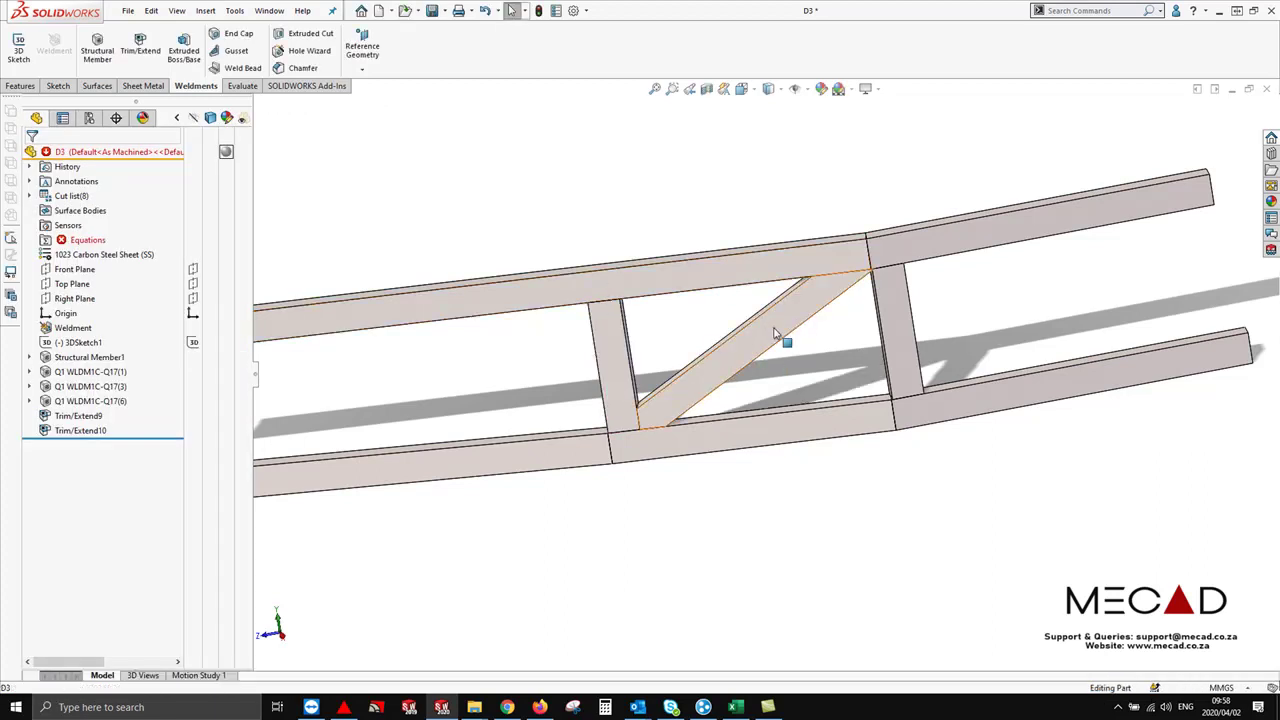
pyautogui.rightClick(775, 333)
pyautogui.click(828, 598)
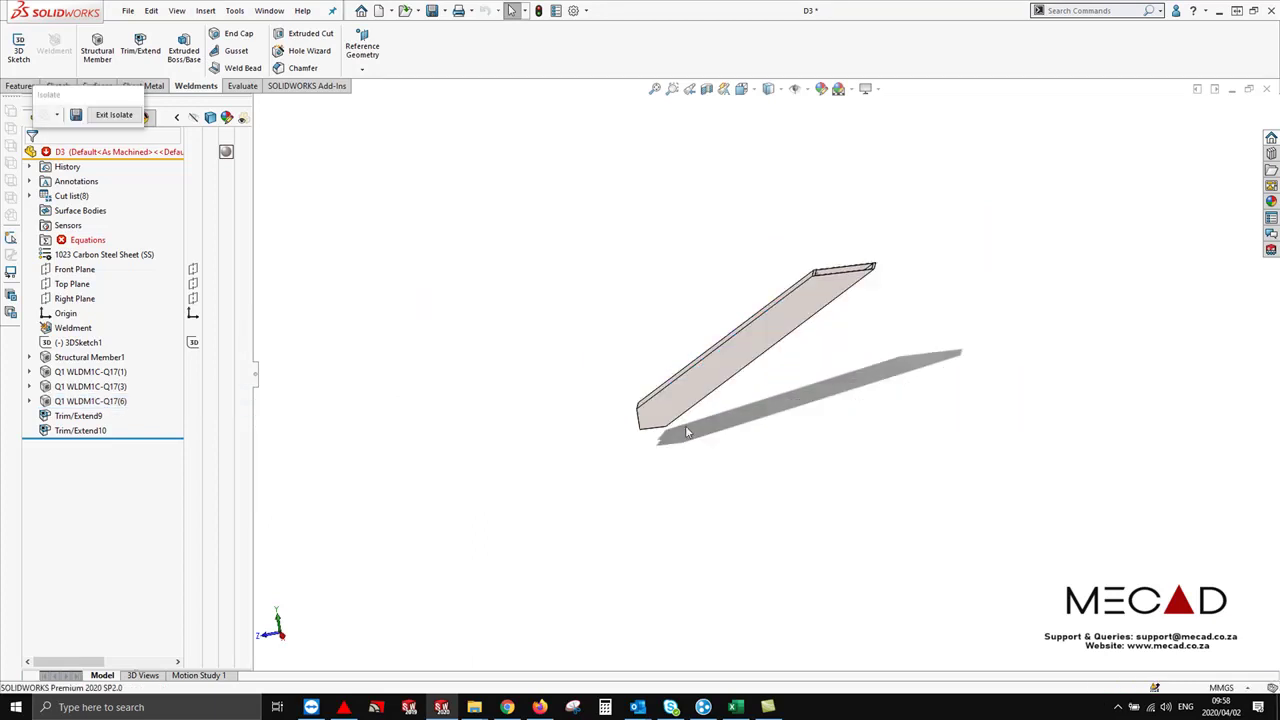
pyautogui.moveTo(680, 434); pyautogui.dragTo(639, 377, button='middle')
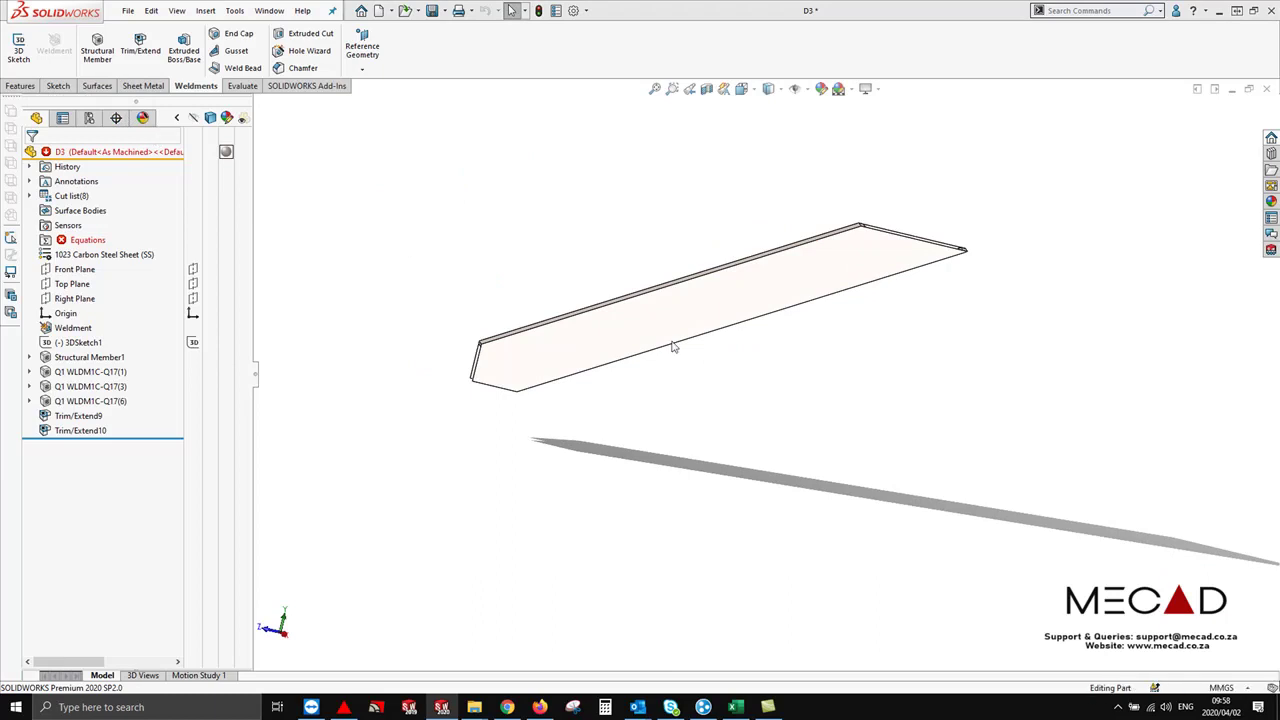
pyautogui.press('Escape')
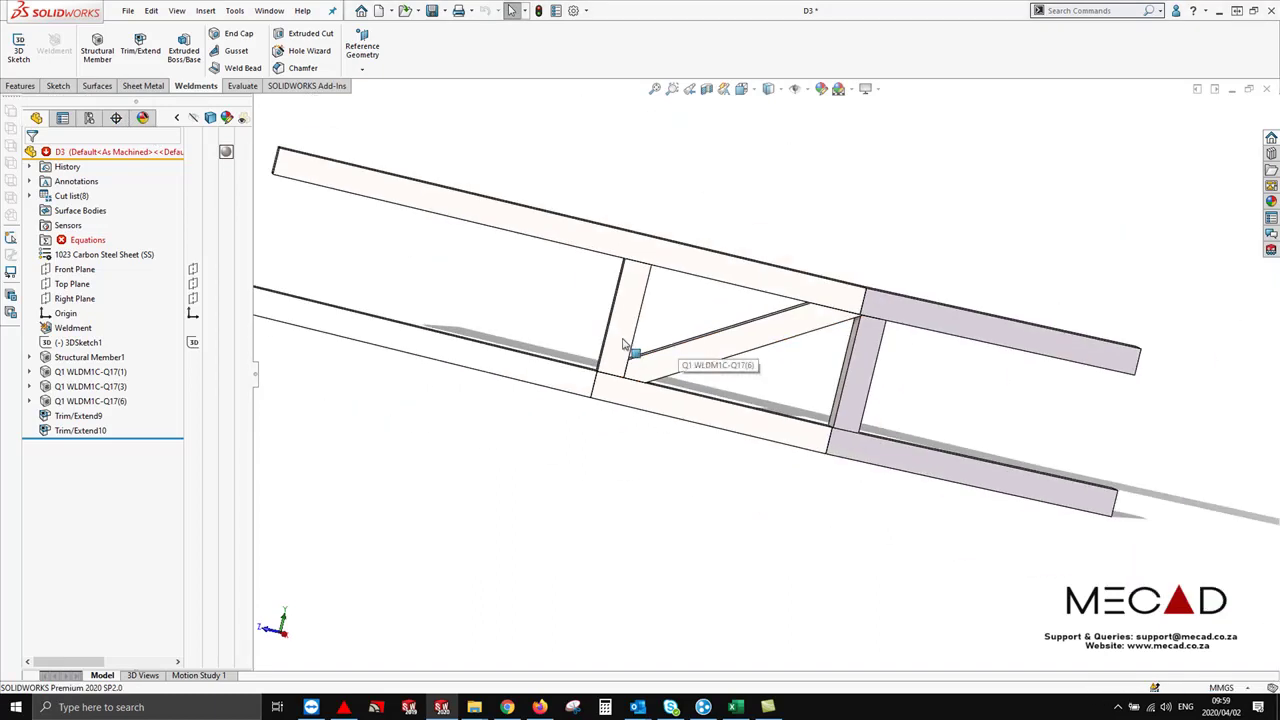
pyautogui.moveTo(605, 285); pyautogui.dragTo(760, 340, button='middle')
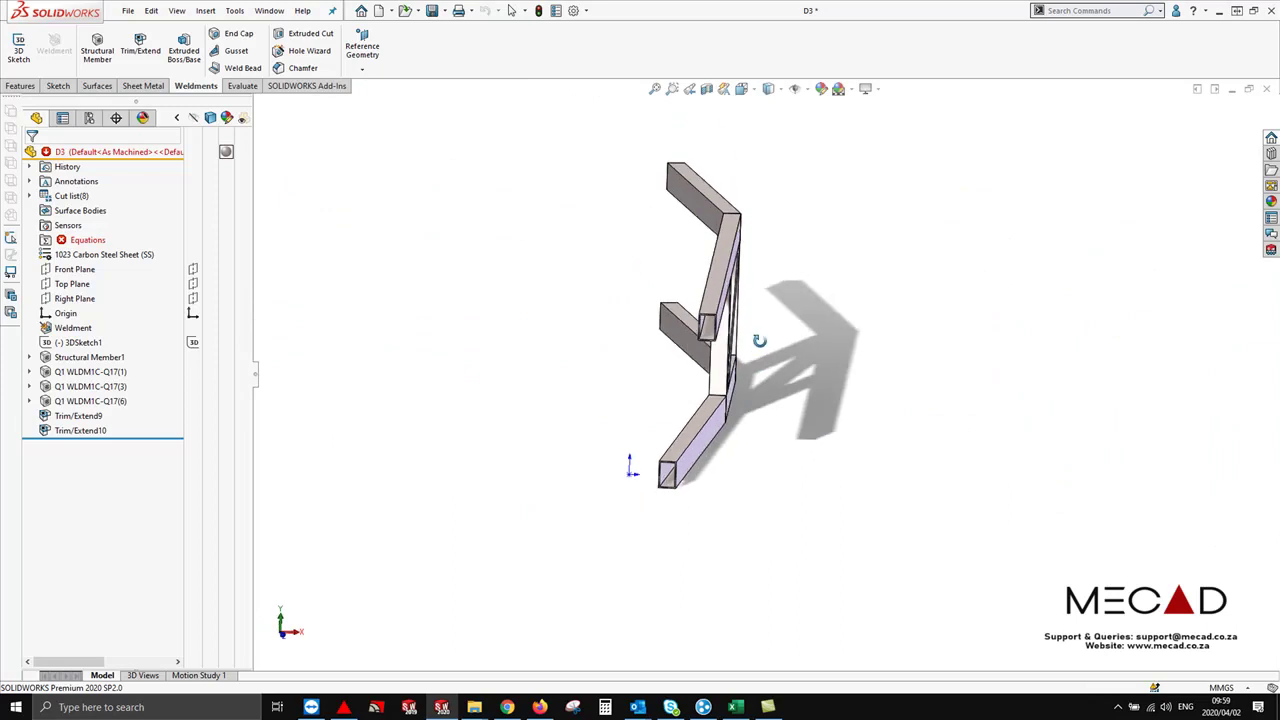
pyautogui.moveTo(760, 451); pyautogui.dragTo(634, 457, button='middle')
pyautogui.scroll(-2, 463, 314)
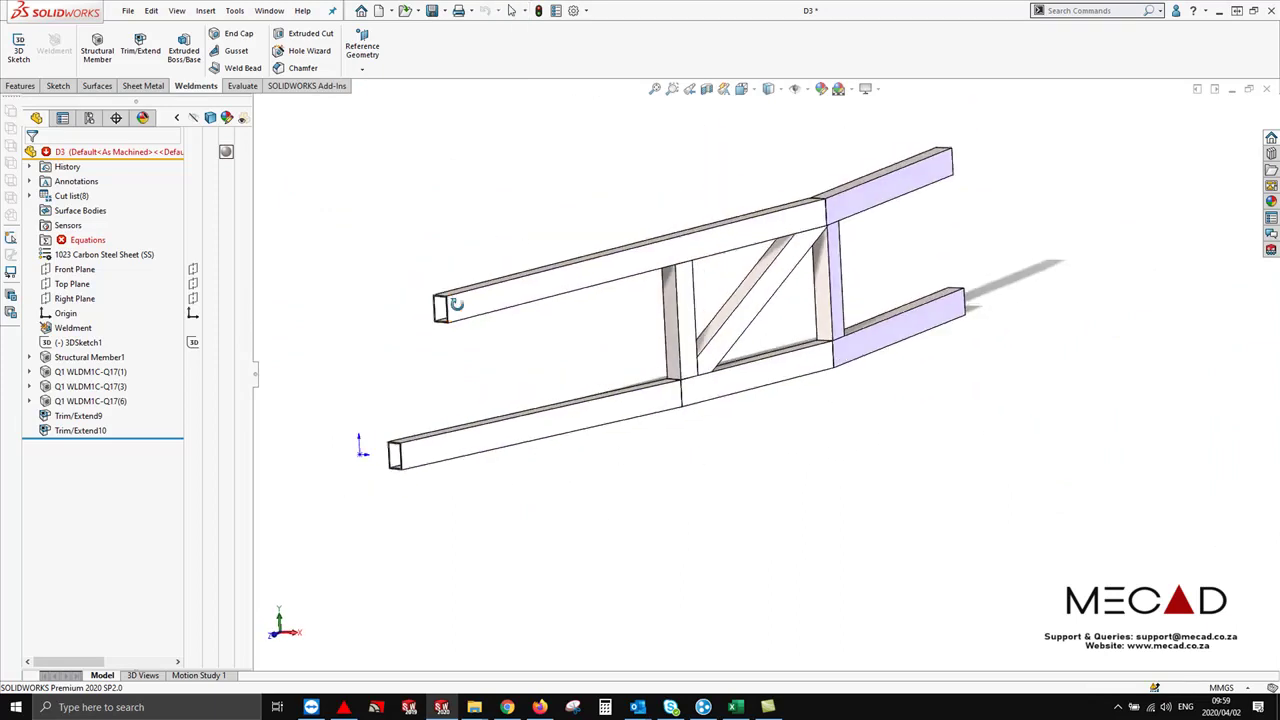
pyautogui.scroll(5, 593, 360)
pyautogui.press('space')
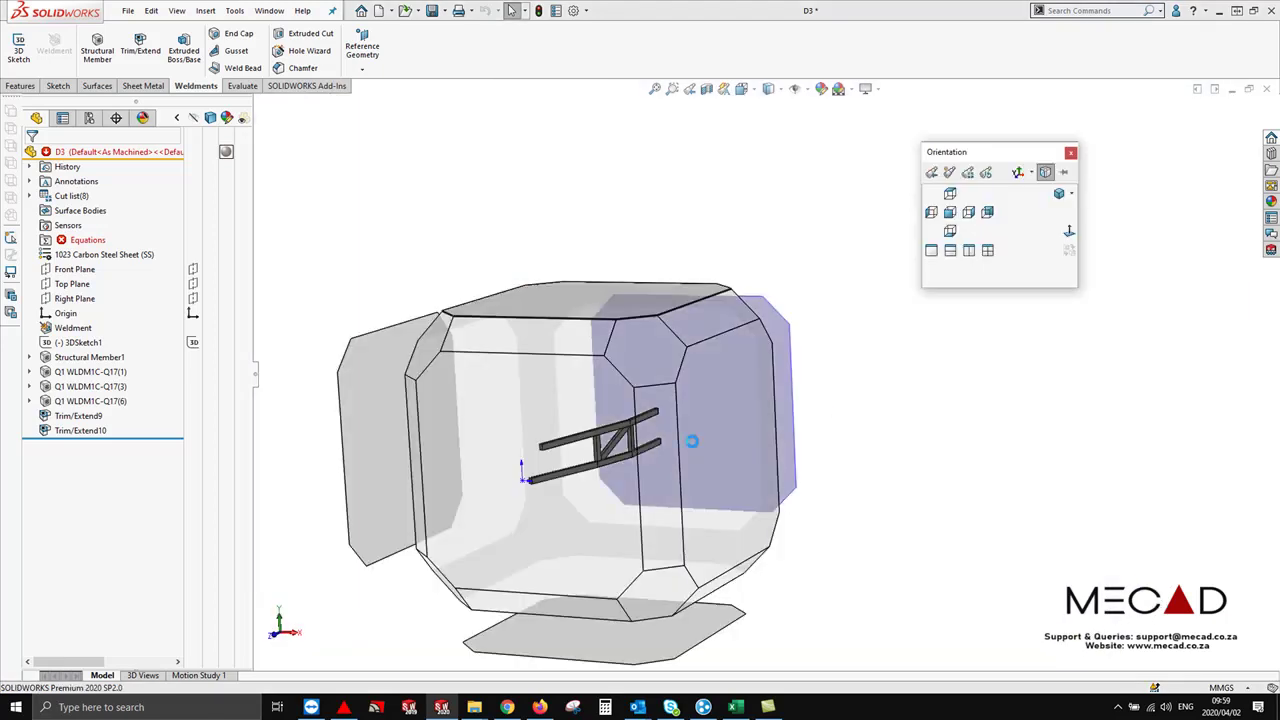
pyautogui.click(692, 441)
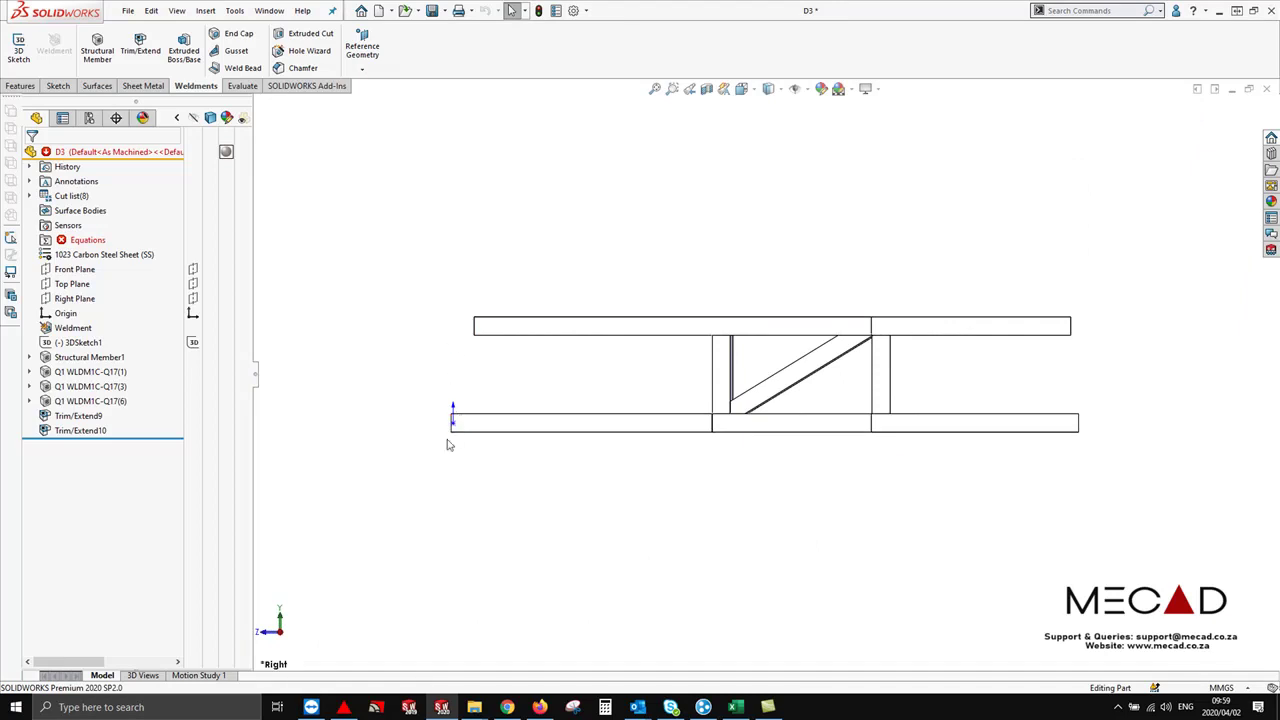
pyautogui.moveTo(489, 472)
pyautogui.mouseDown(button='middle')
pyautogui.moveTo(517, 460)
pyautogui.moveTo(569, 497)
pyautogui.mouseUp(button='middle')
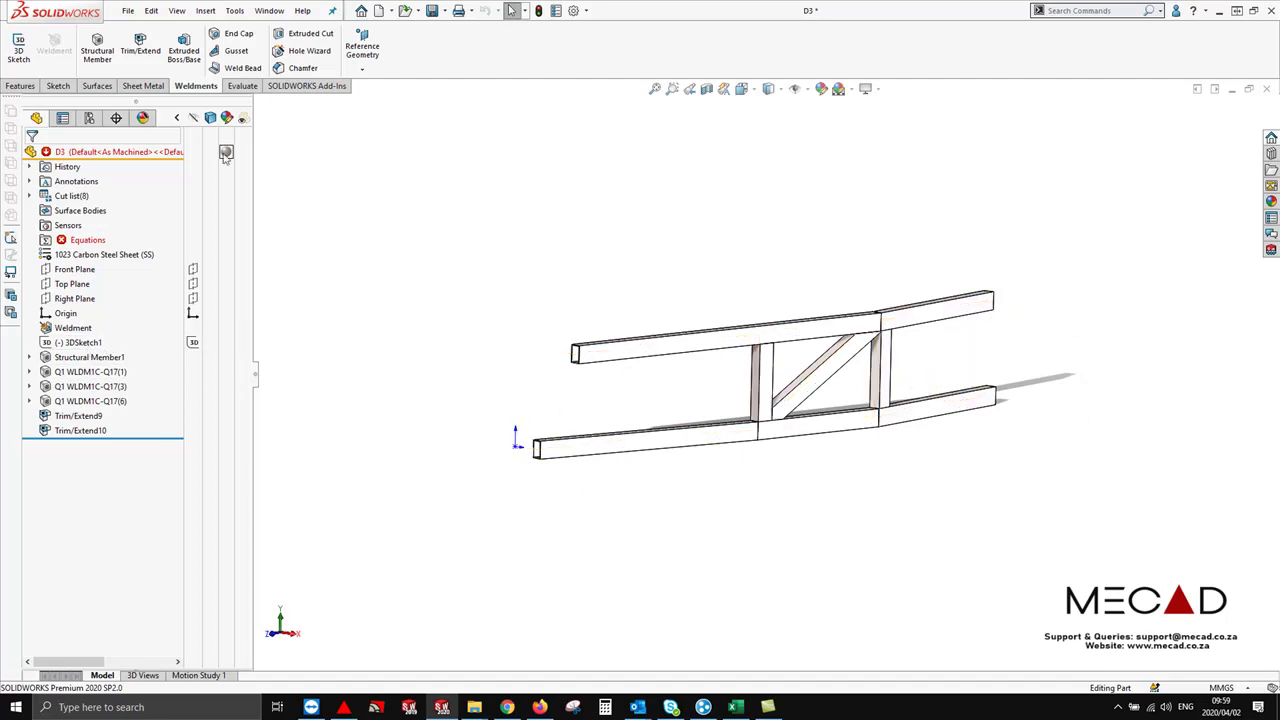
# Extend the upper rail to the lower rail's end face using a Face/plane boundary
pyautogui.click(140, 48)
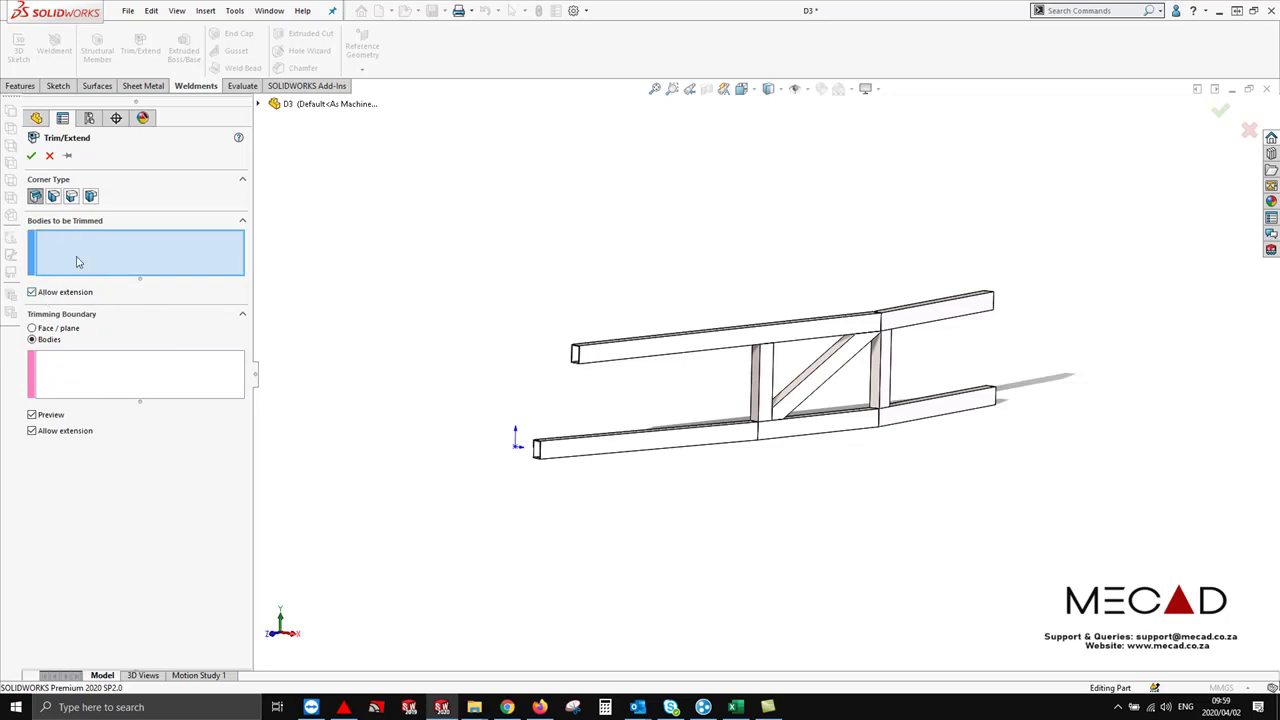
pyautogui.click(630, 355)
pyautogui.click(148, 394)
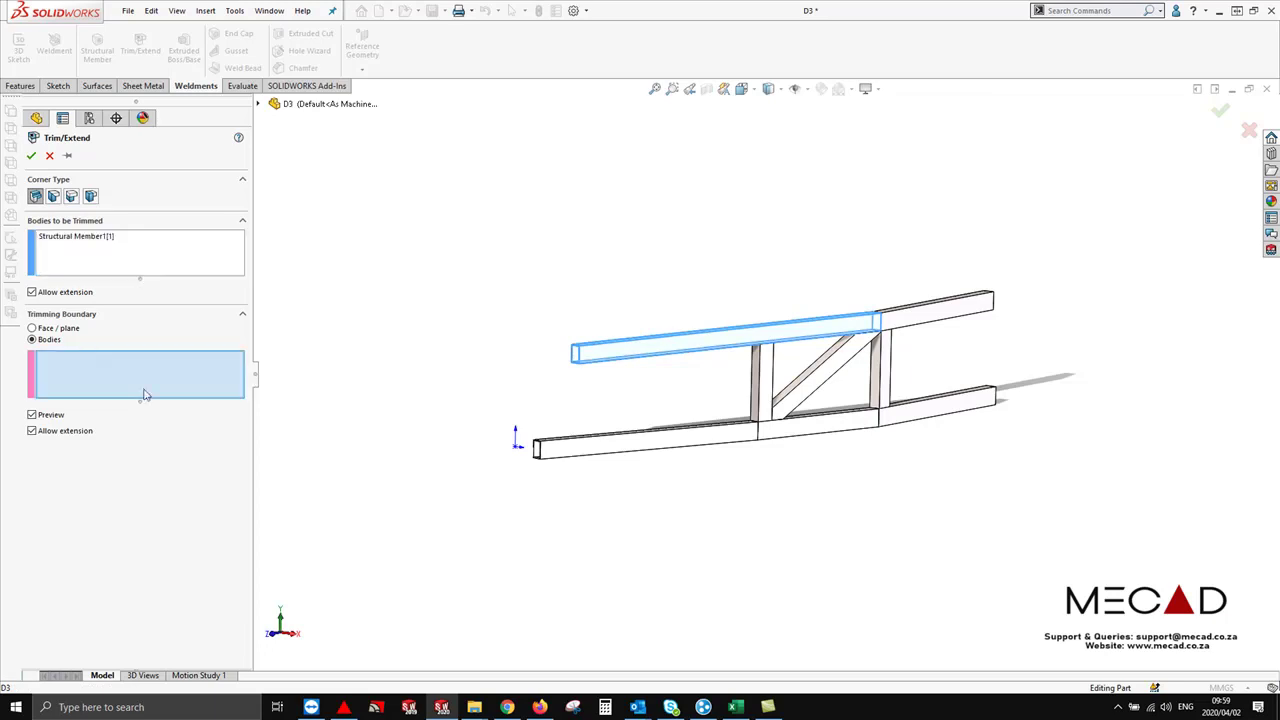
pyautogui.click(32, 328)
pyautogui.scroll(-3, 560, 455)
pyautogui.scroll(-5, 578, 442)
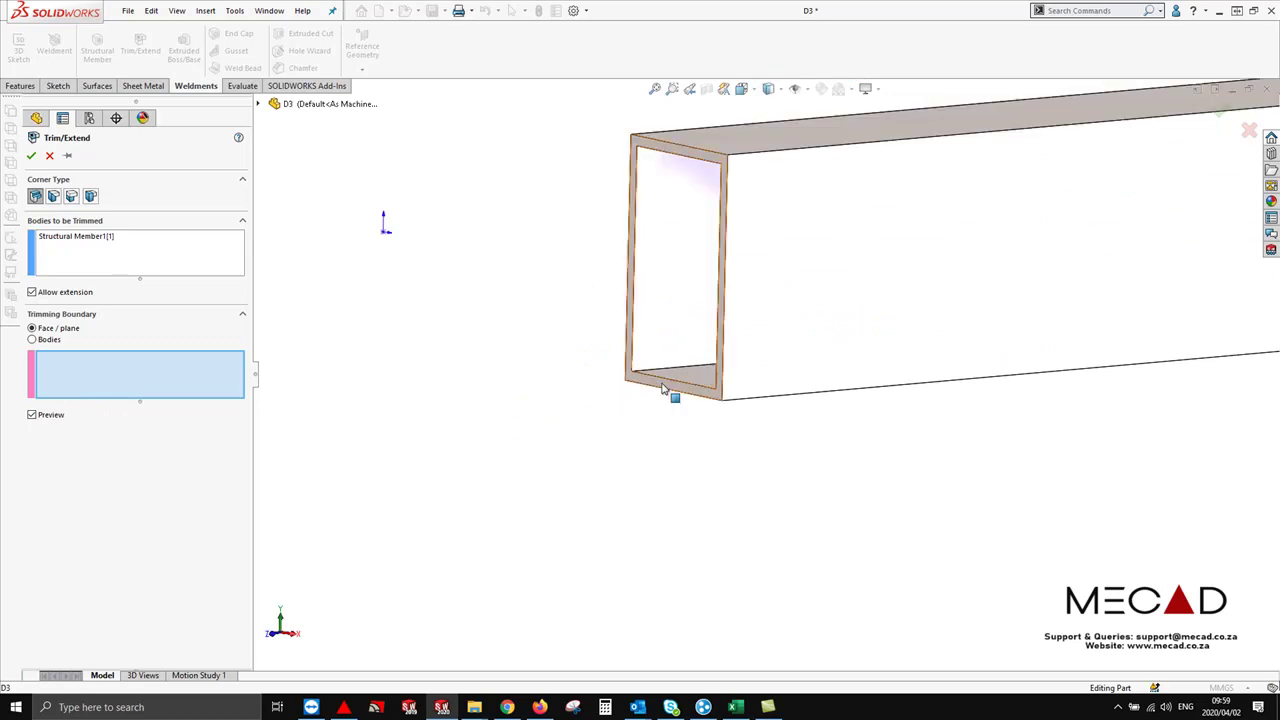
pyautogui.click(660, 392)
pyautogui.scroll(5, 680, 375)
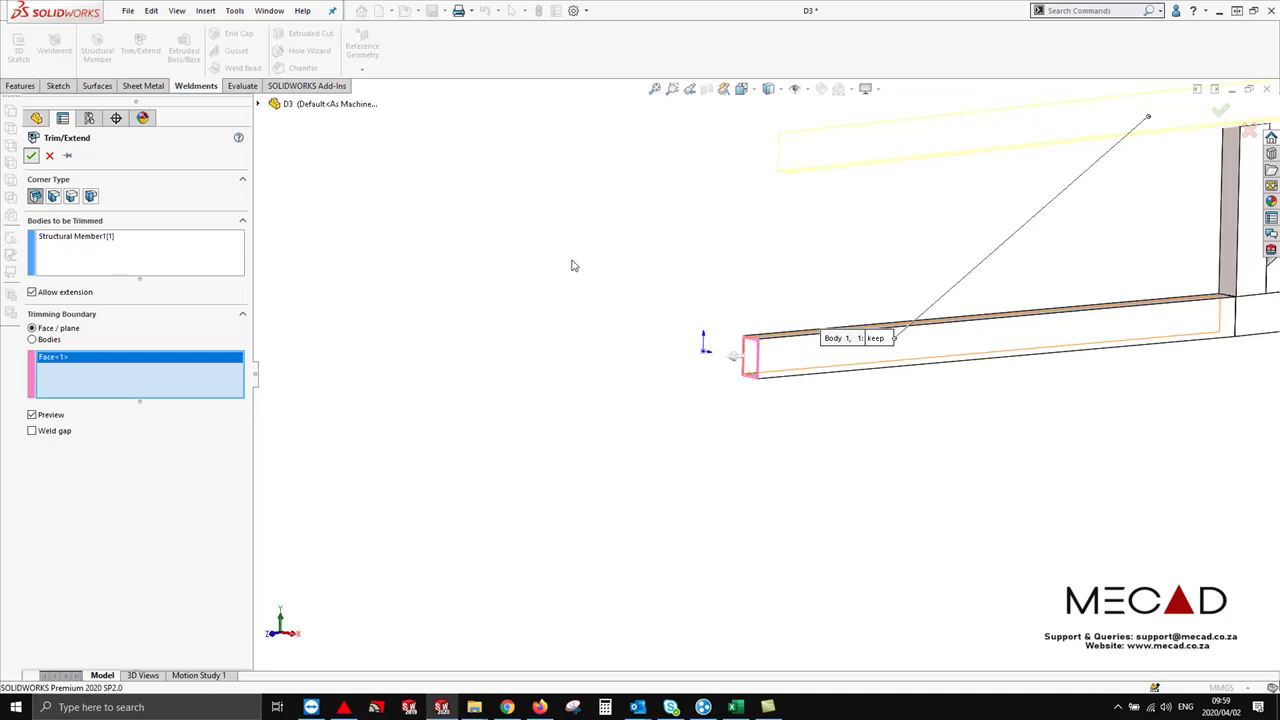
pyautogui.press('Return')
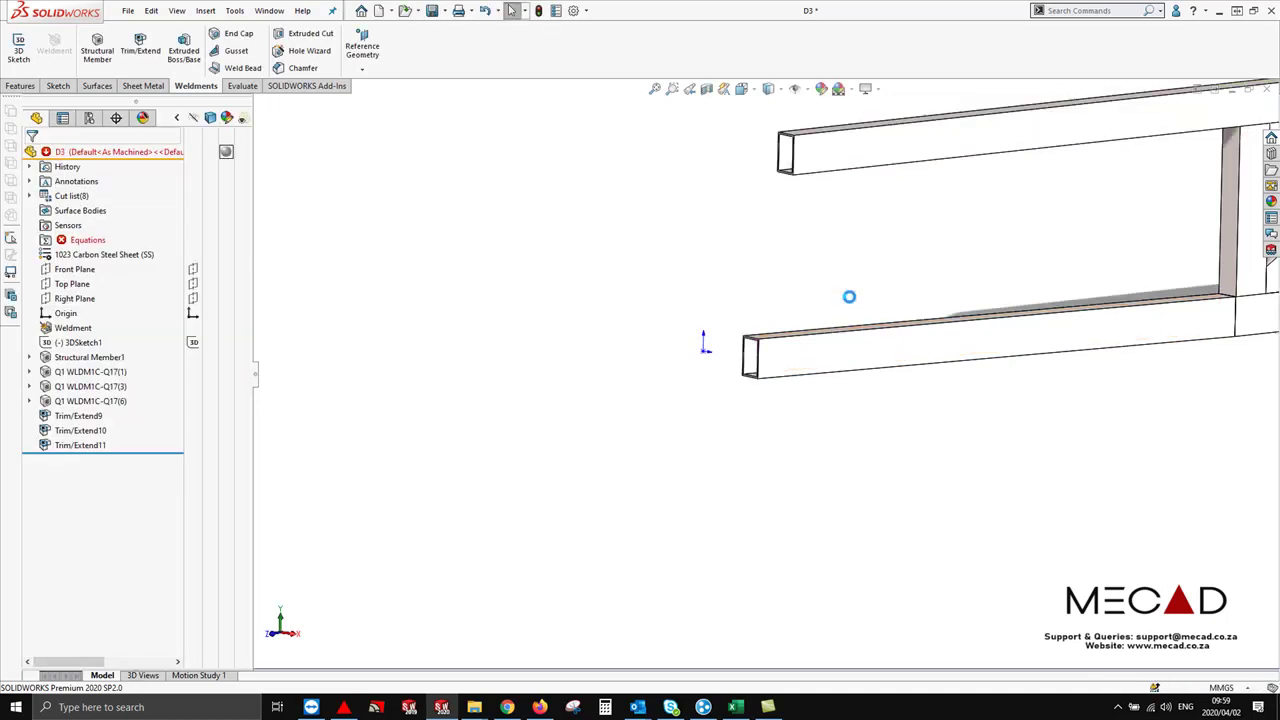
pyautogui.scroll(2, 850, 304)
pyautogui.press('space')
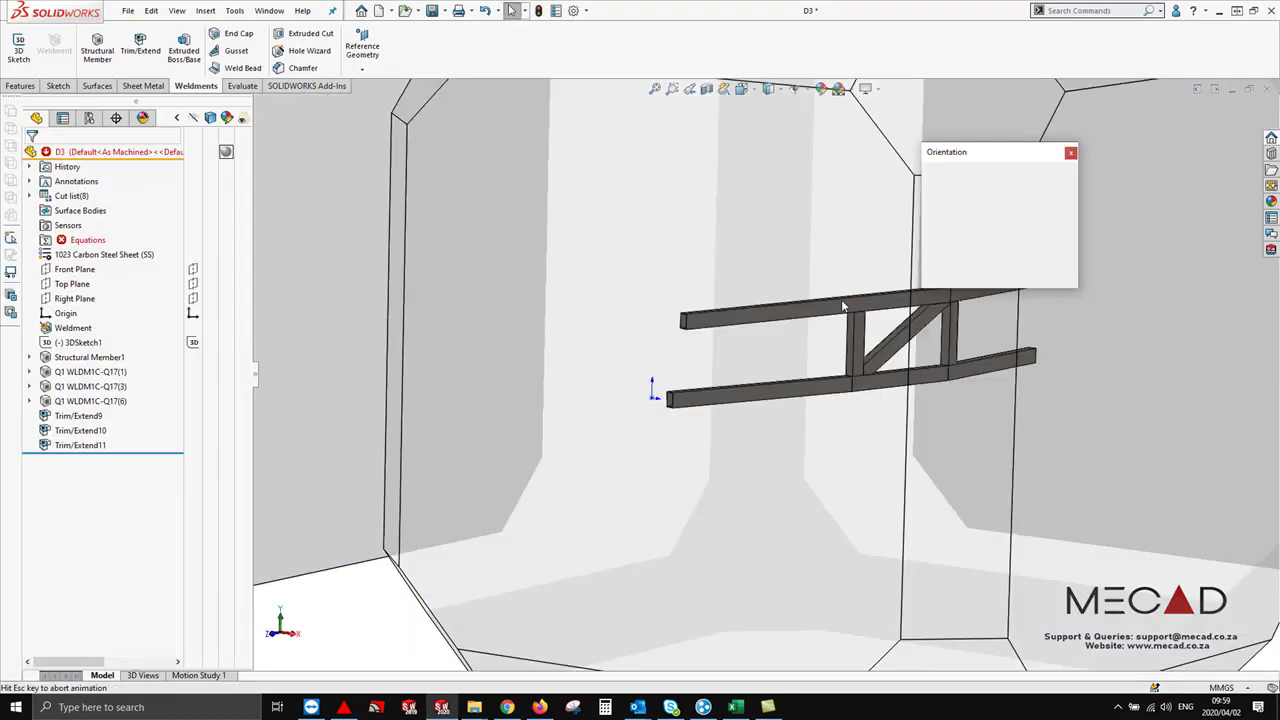
pyautogui.click(728, 480)
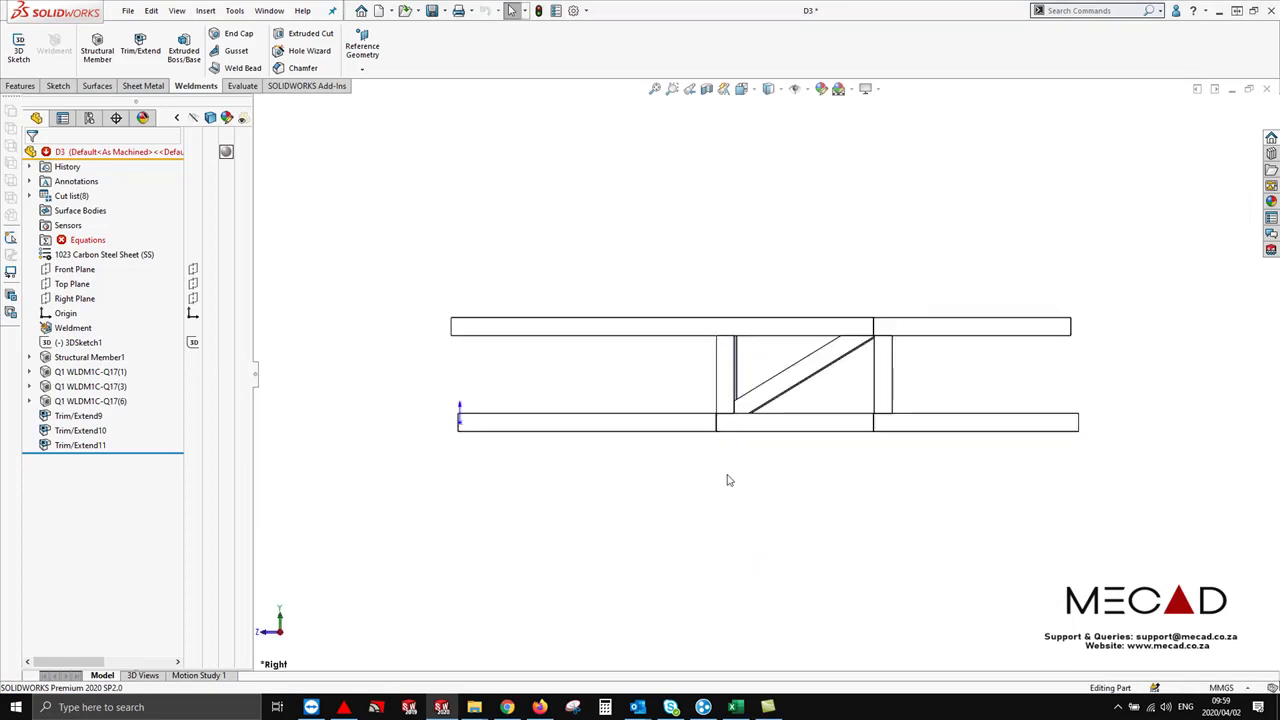
pyautogui.moveTo(509, 381); pyautogui.dragTo(518, 379, button='middle')
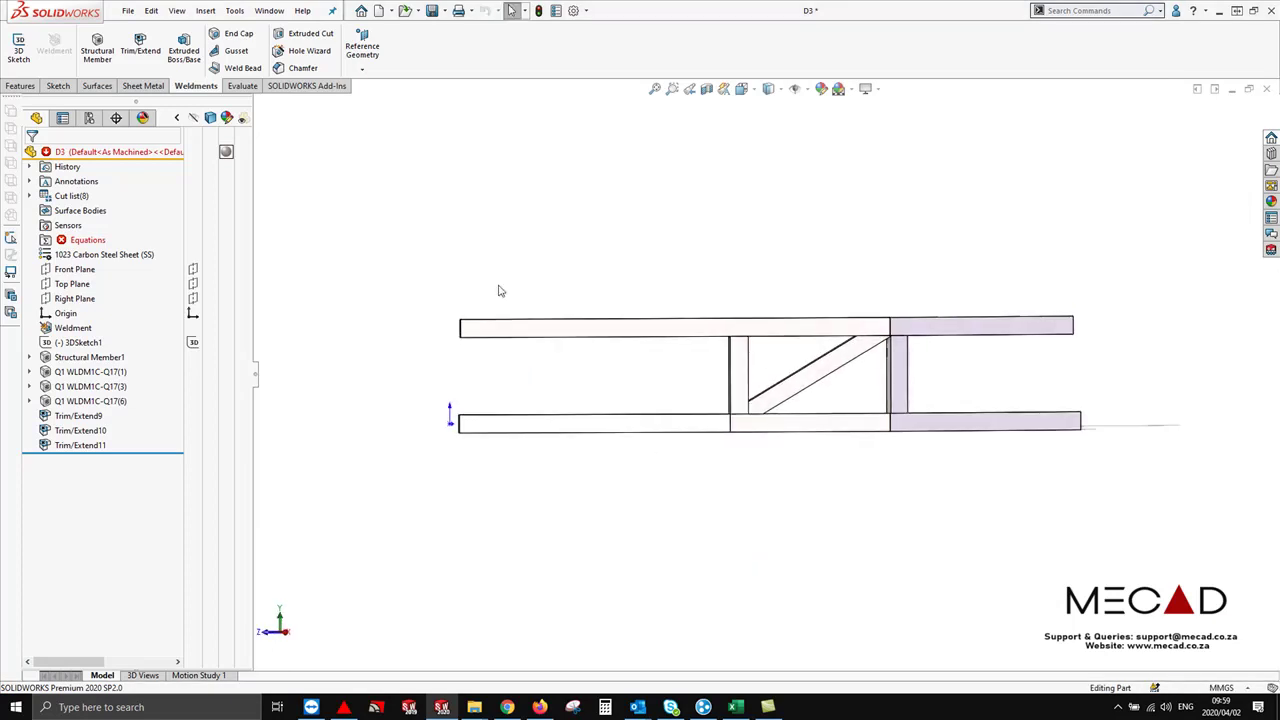